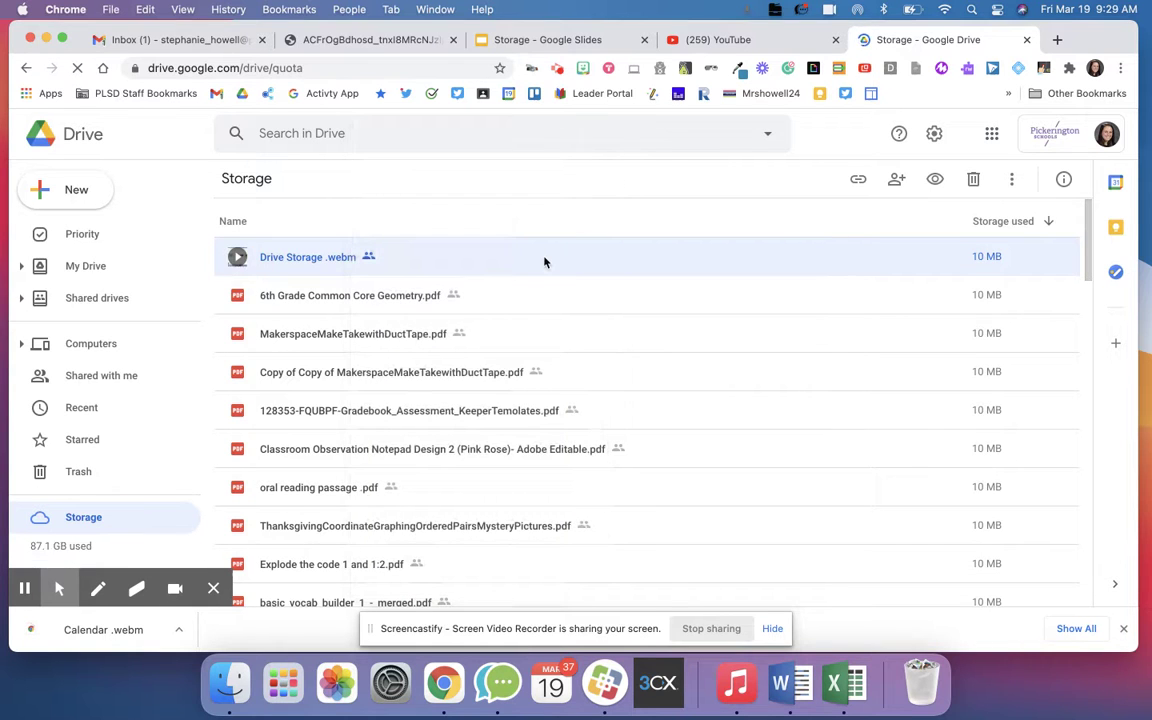
- Switch to YouTube and upload the downloaded Drive Storage .webm video
{"action": "left_click", "coordinate": [712, 40]}
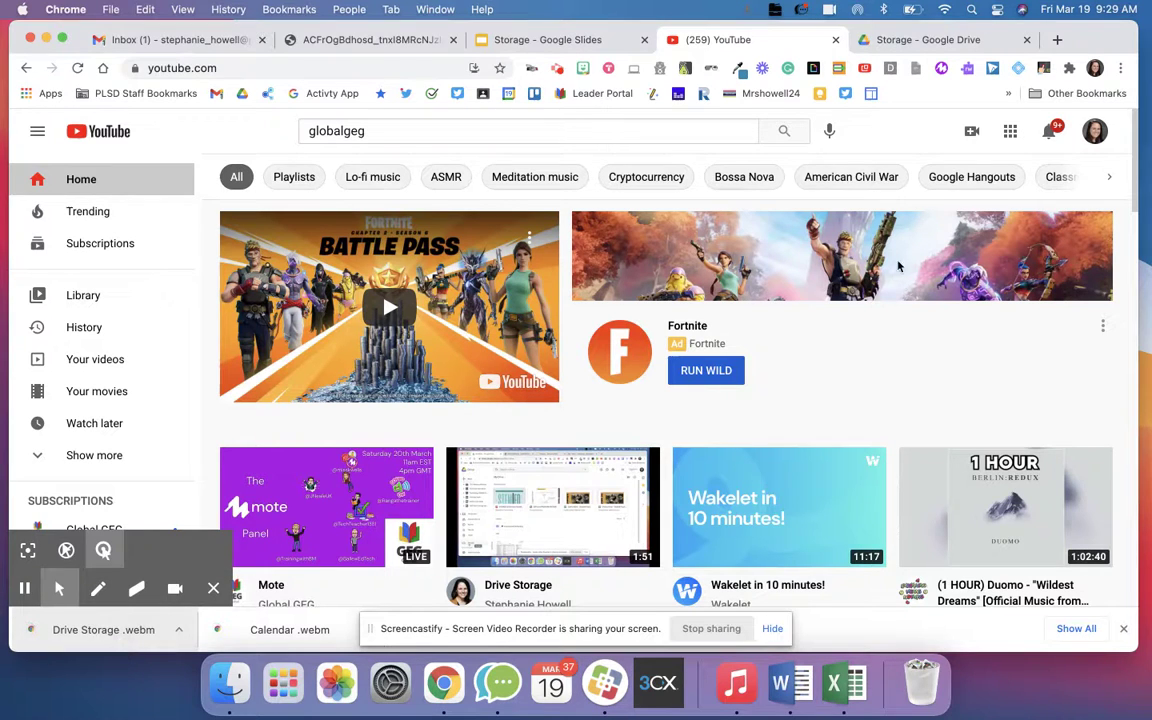
{"action": "left_click", "coordinate": [973, 131]}
{"action": "left_click", "coordinate": [1010, 169]}
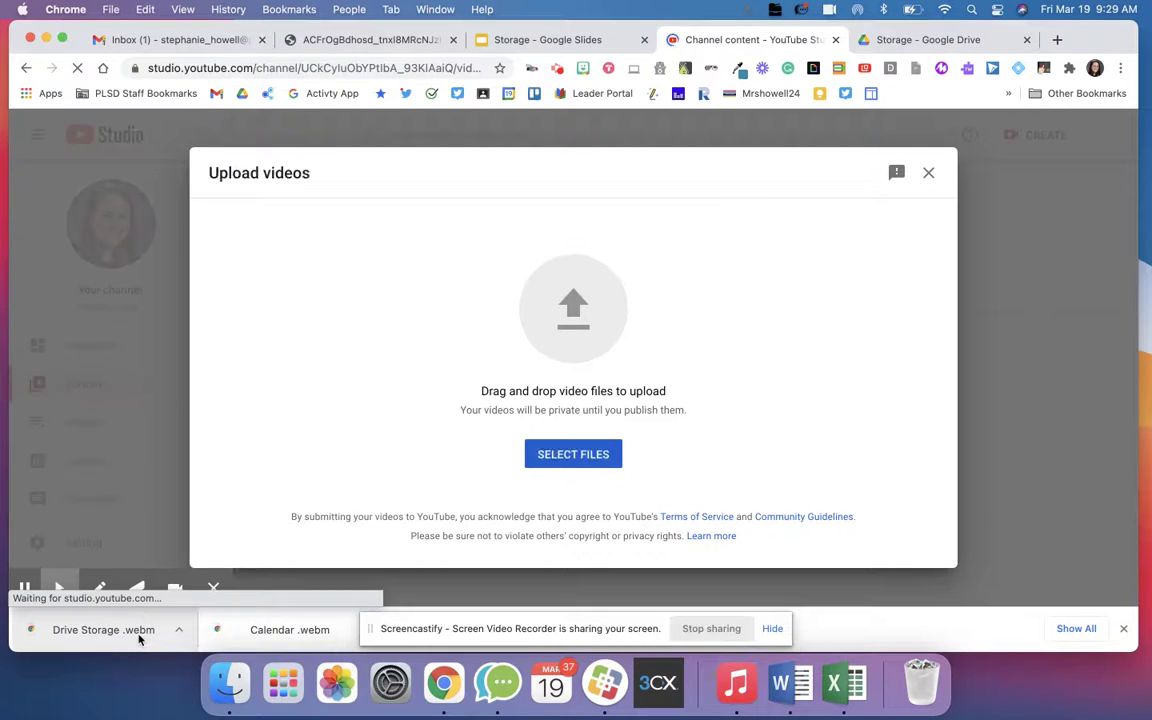
{"action": "left_click_drag", "start_coordinate": [128, 632], "coordinate": [563, 360]}
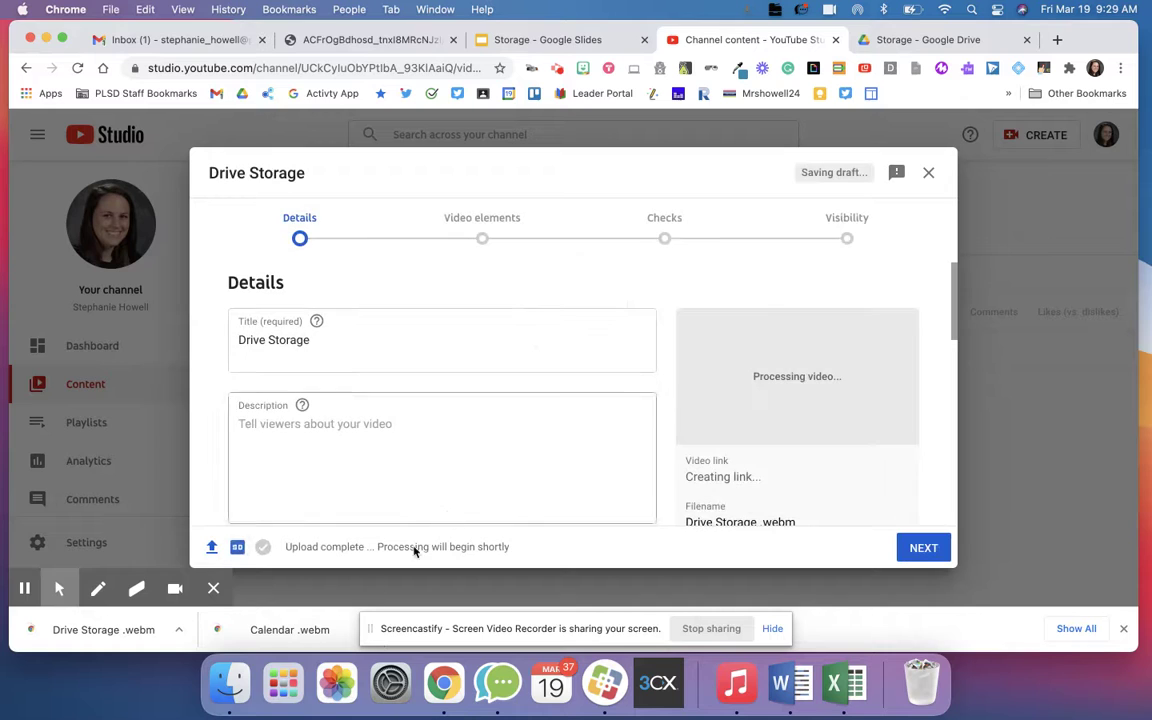
- Review the uploaded video's title, description, thumbnail and playlist options without choosing a playlist
{"action": "left_click", "coordinate": [381, 352]}
{"action": "scroll", "coordinate": [379, 357], "scroll_direction": "down", "scroll_amount": 2}
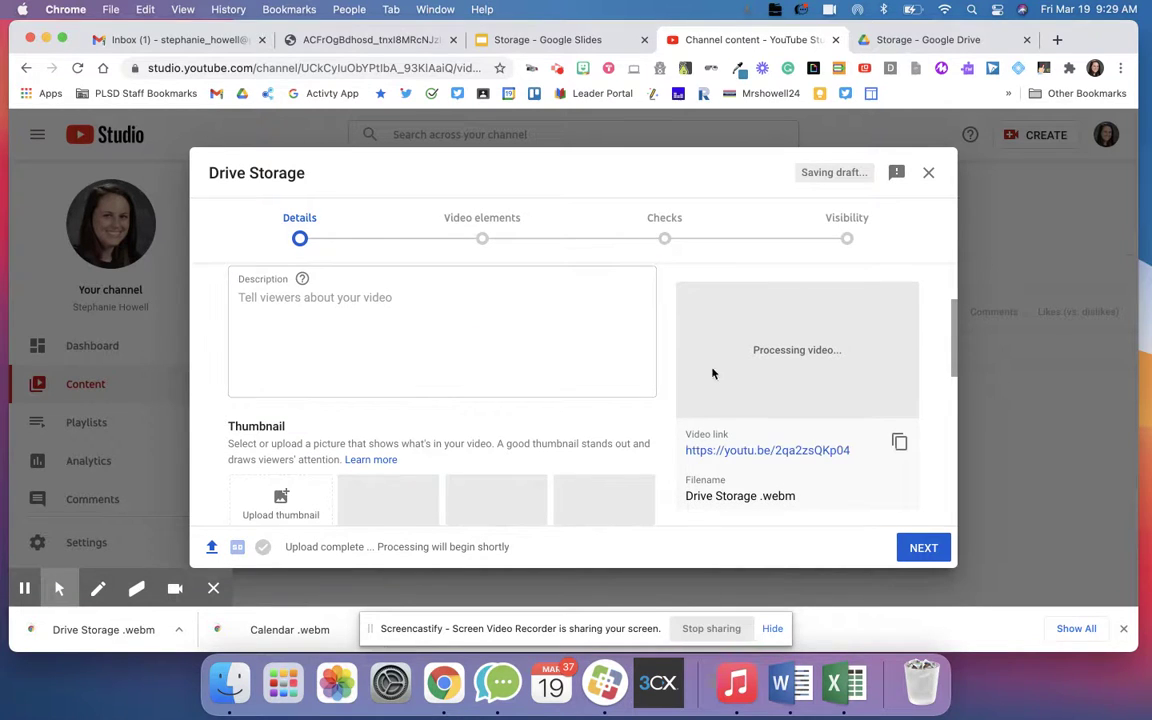
{"action": "scroll", "coordinate": [718, 425], "scroll_direction": "down", "scroll_amount": 1}
{"action": "scroll", "coordinate": [600, 420], "scroll_direction": "down", "scroll_amount": 3}
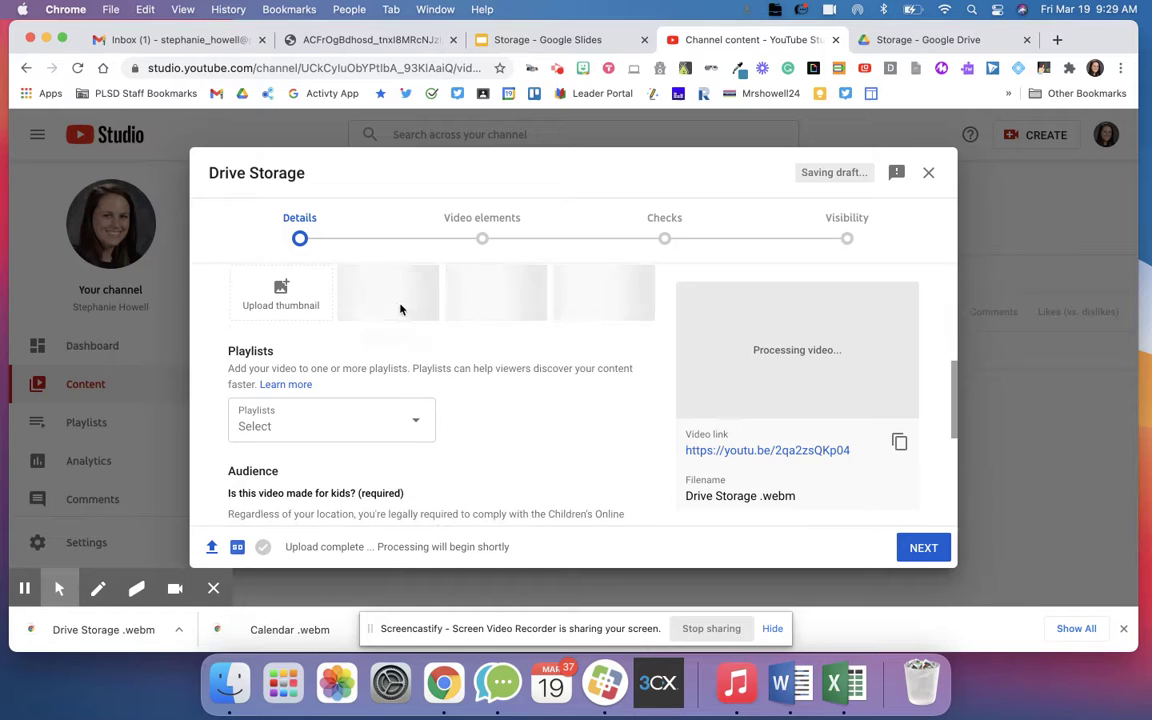
{"action": "scroll", "coordinate": [520, 310], "scroll_direction": "up", "scroll_amount": 2}
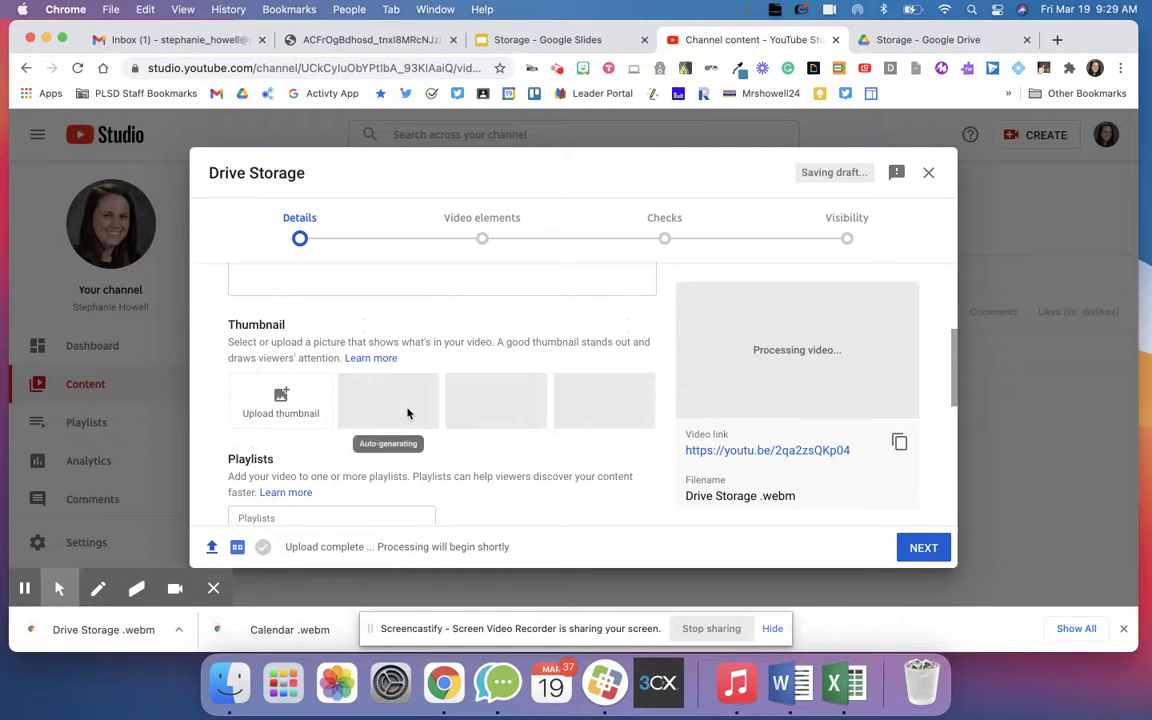
{"action": "scroll", "coordinate": [406, 400], "scroll_direction": "down", "scroll_amount": 3}
{"action": "left_click", "coordinate": [389, 378]}
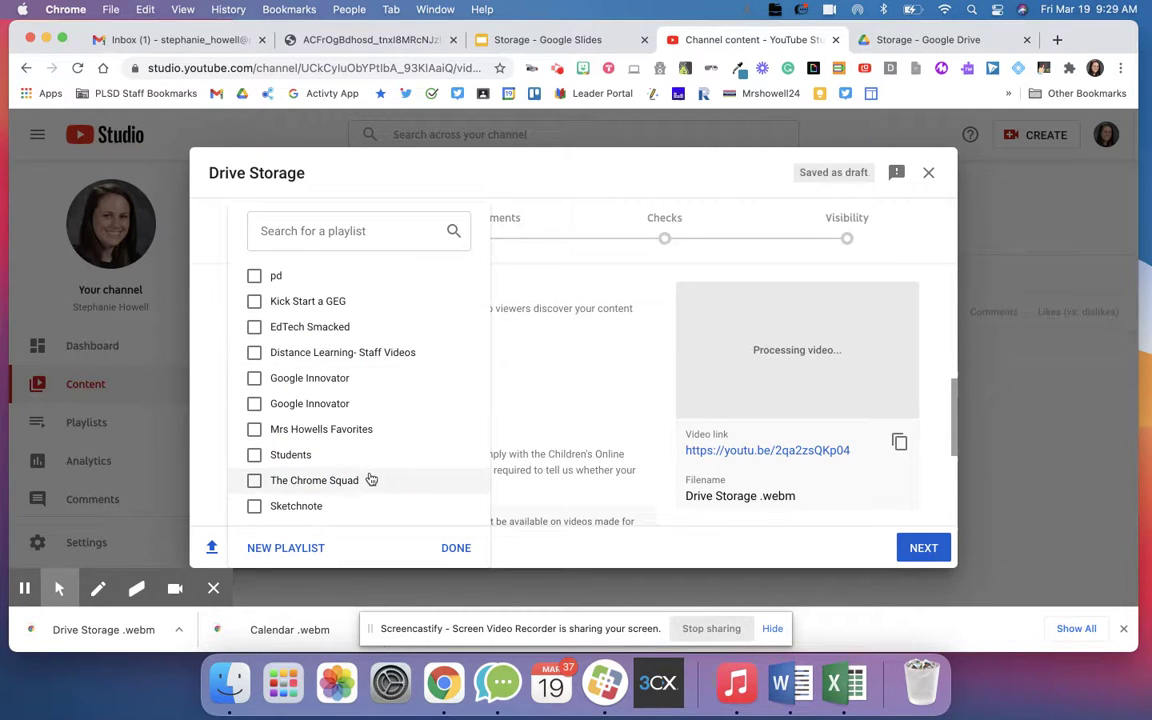
{"action": "scroll", "coordinate": [404, 480], "scroll_direction": "down", "scroll_amount": 5}
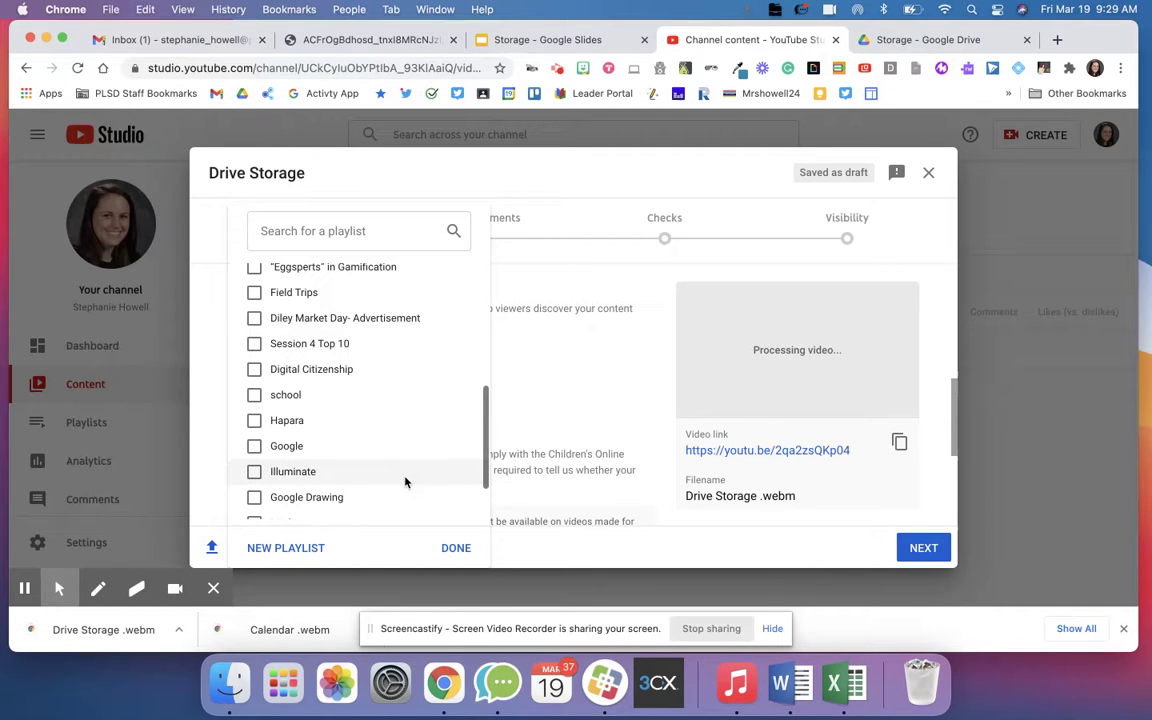
{"action": "left_click", "coordinate": [600, 391]}
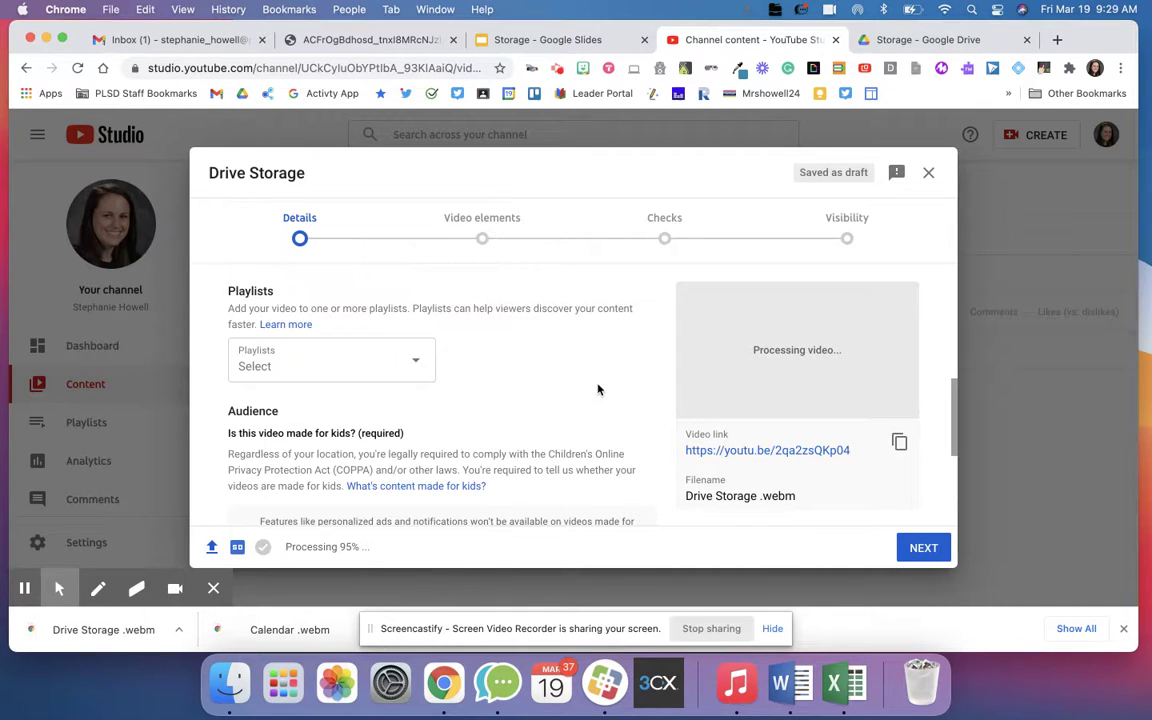
- Mark the Drive Storage video as made for kids and continue to the video elements
{"action": "scroll", "coordinate": [599, 391], "scroll_direction": "down", "scroll_amount": 3}
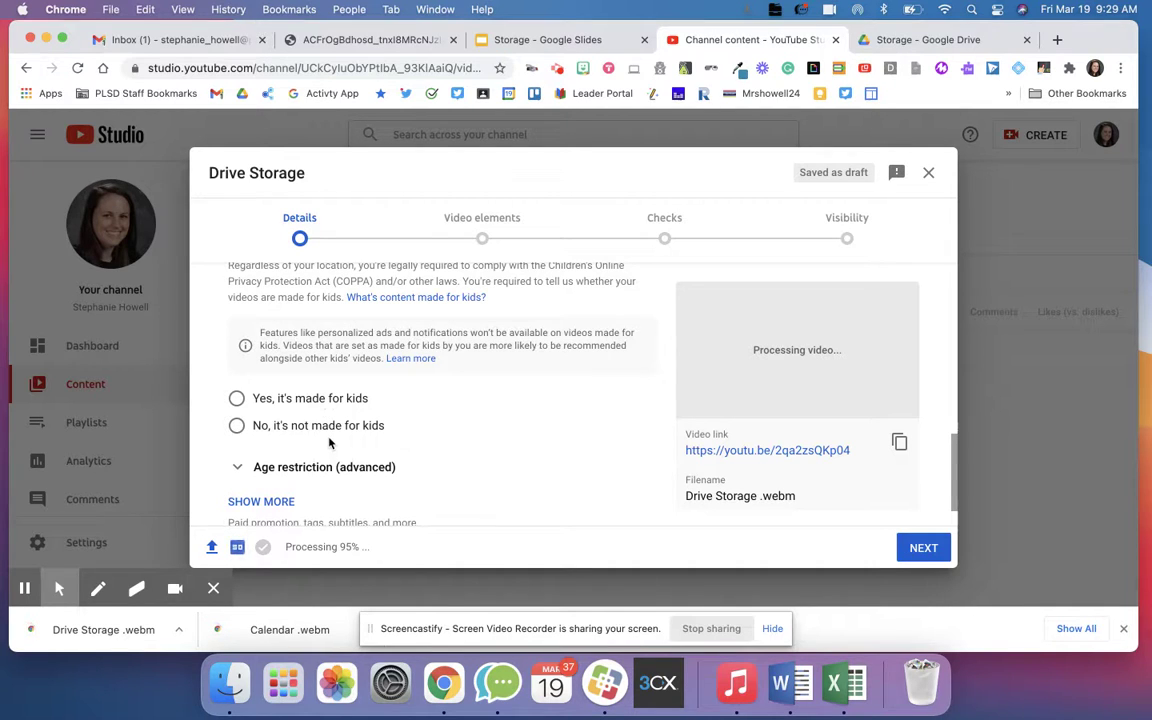
{"action": "left_click", "coordinate": [321, 436]}
{"action": "scroll", "coordinate": [318, 432], "scroll_direction": "down", "scroll_amount": 2}
{"action": "left_click", "coordinate": [329, 347]}
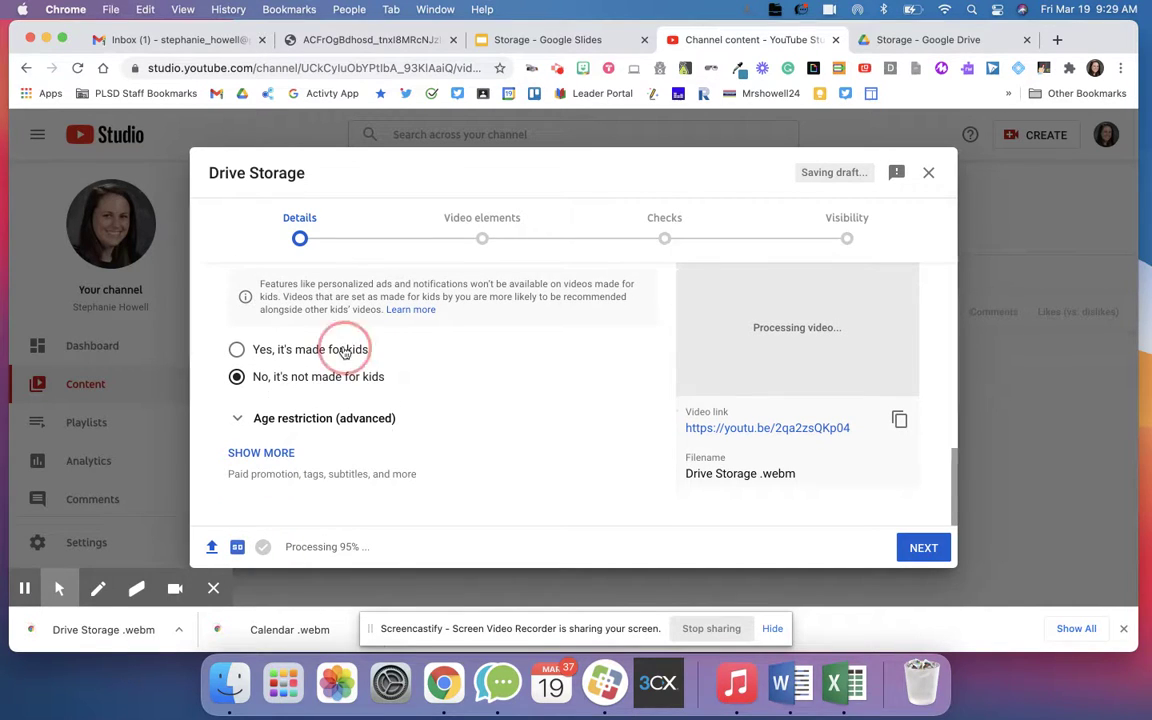
{"action": "left_click", "coordinate": [926, 549]}
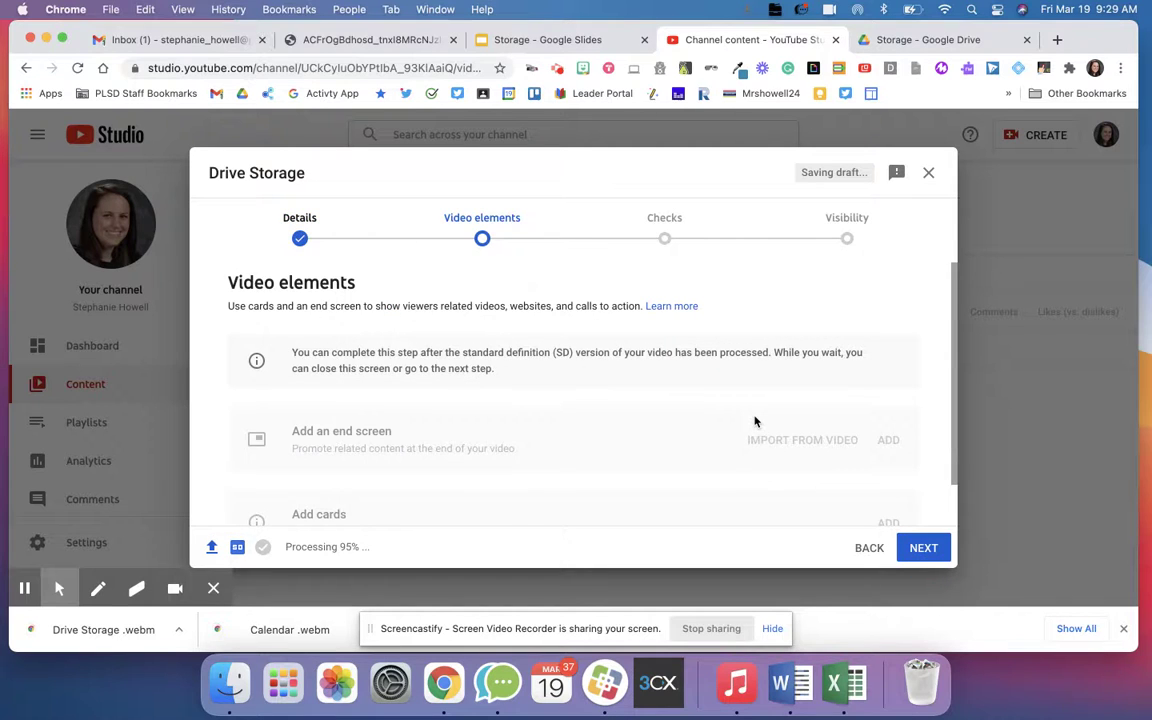
- Skip the end screen and cards, dismiss the checks introduction and continue to the visibility settings
{"action": "scroll", "coordinate": [755, 421], "scroll_direction": "down", "scroll_amount": 1}
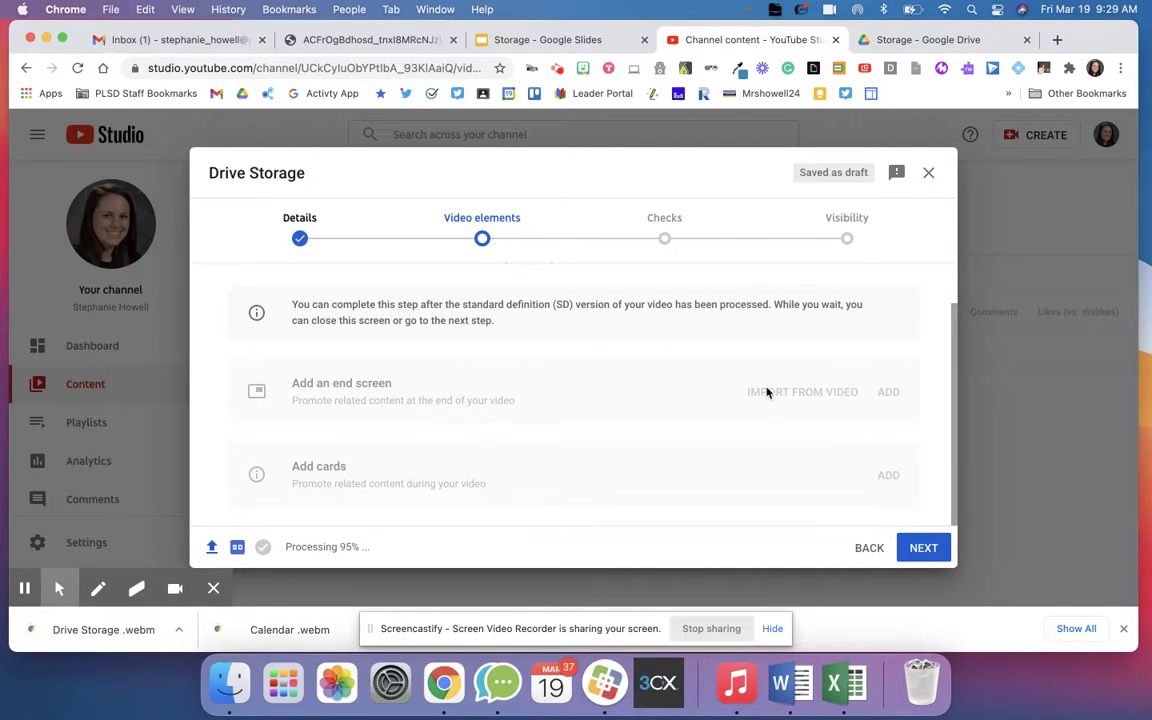
{"action": "scroll", "coordinate": [766, 391], "scroll_direction": "up", "scroll_amount": 1}
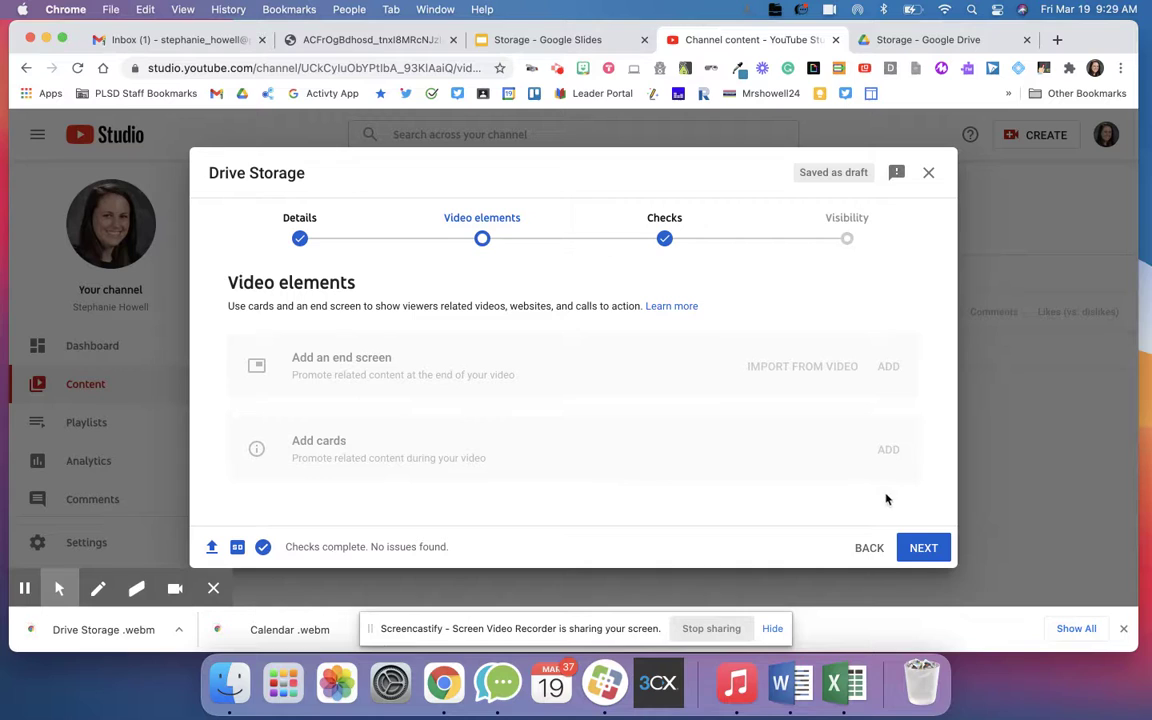
{"action": "left_click", "coordinate": [910, 550]}
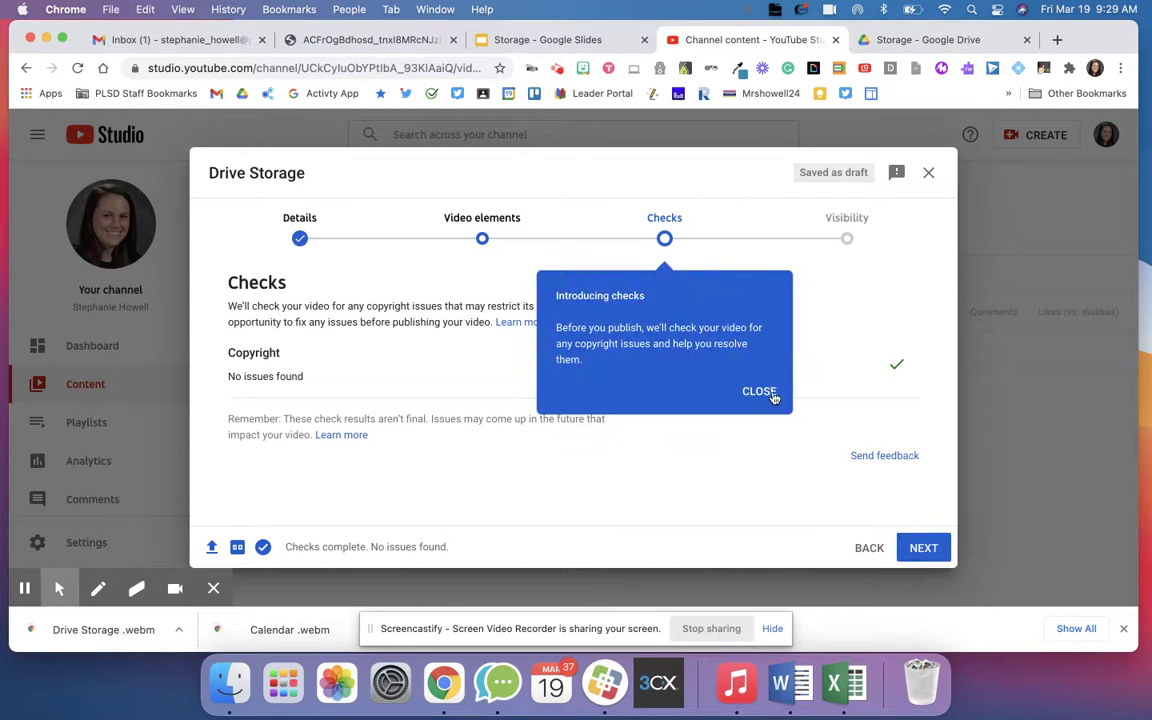
{"action": "left_click", "coordinate": [768, 397]}
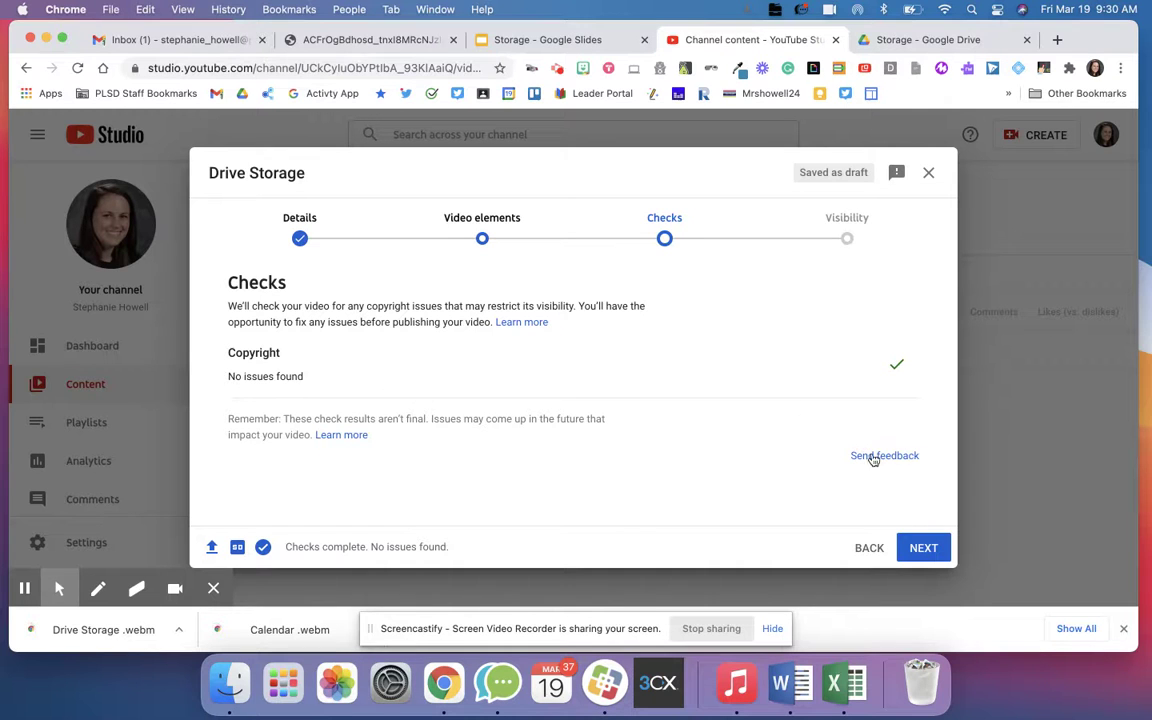
{"action": "left_click", "coordinate": [930, 547]}
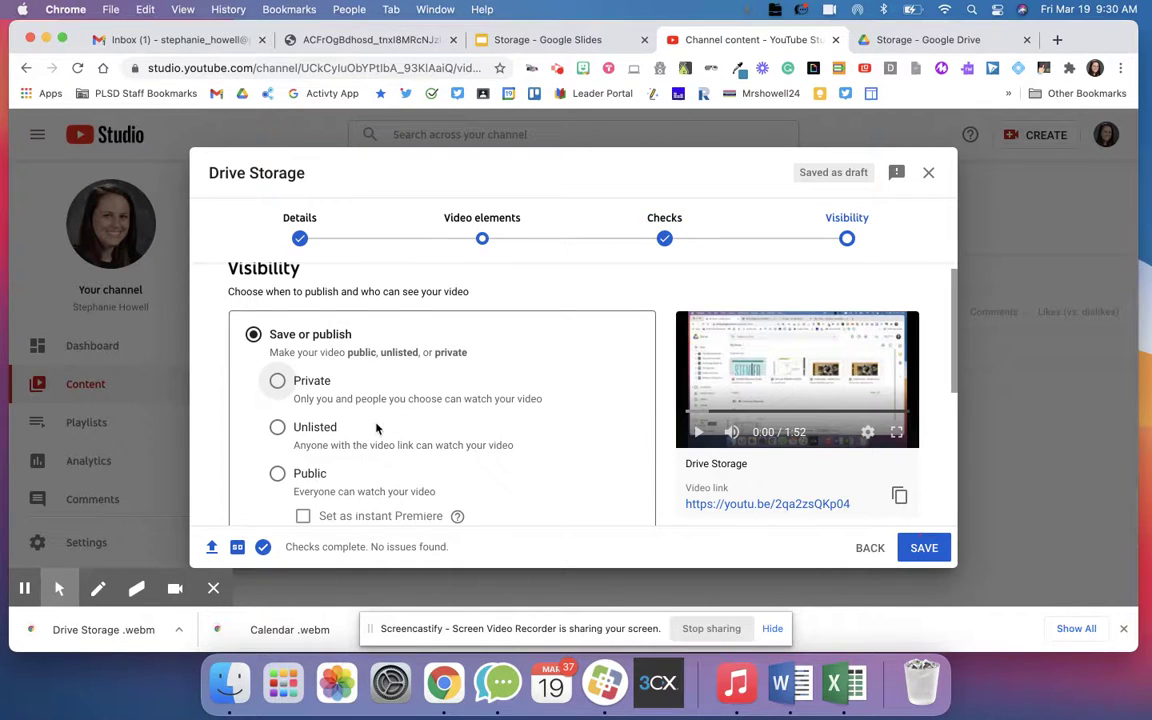
- Choose Private visibility and view the private sharing options, cancelling without adding invitees
{"action": "scroll", "coordinate": [376, 428], "scroll_direction": "down", "scroll_amount": 2}
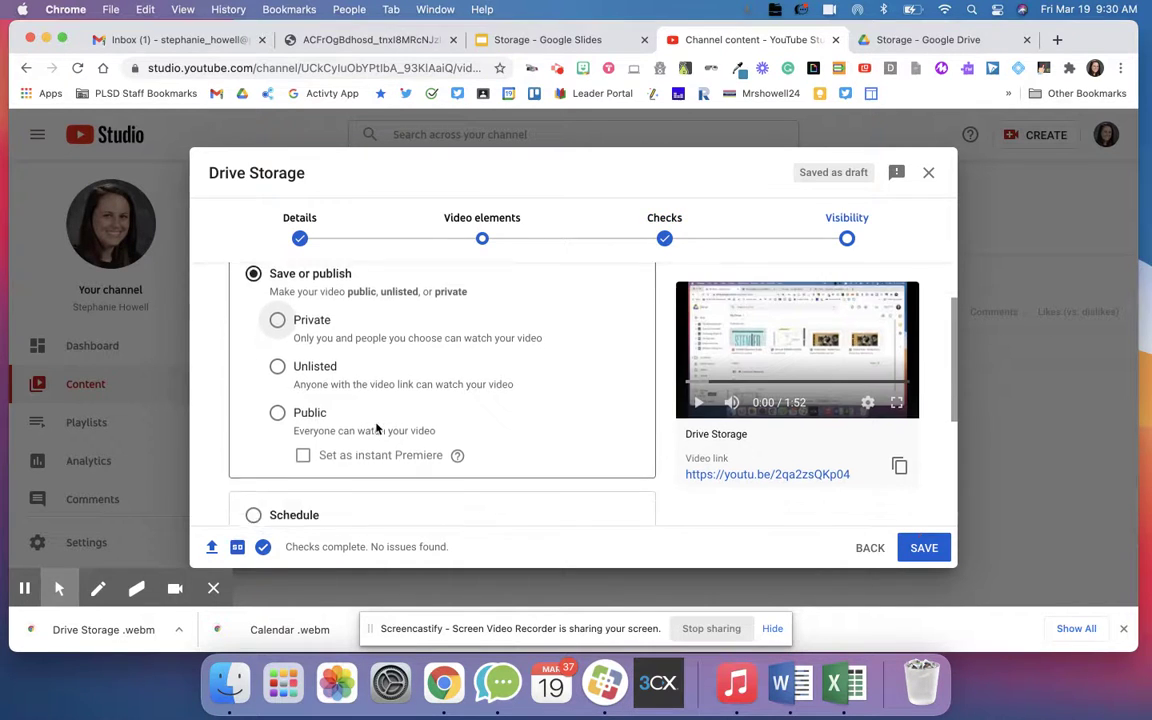
{"action": "left_click", "coordinate": [279, 353]}
{"action": "left_click", "coordinate": [280, 308]}
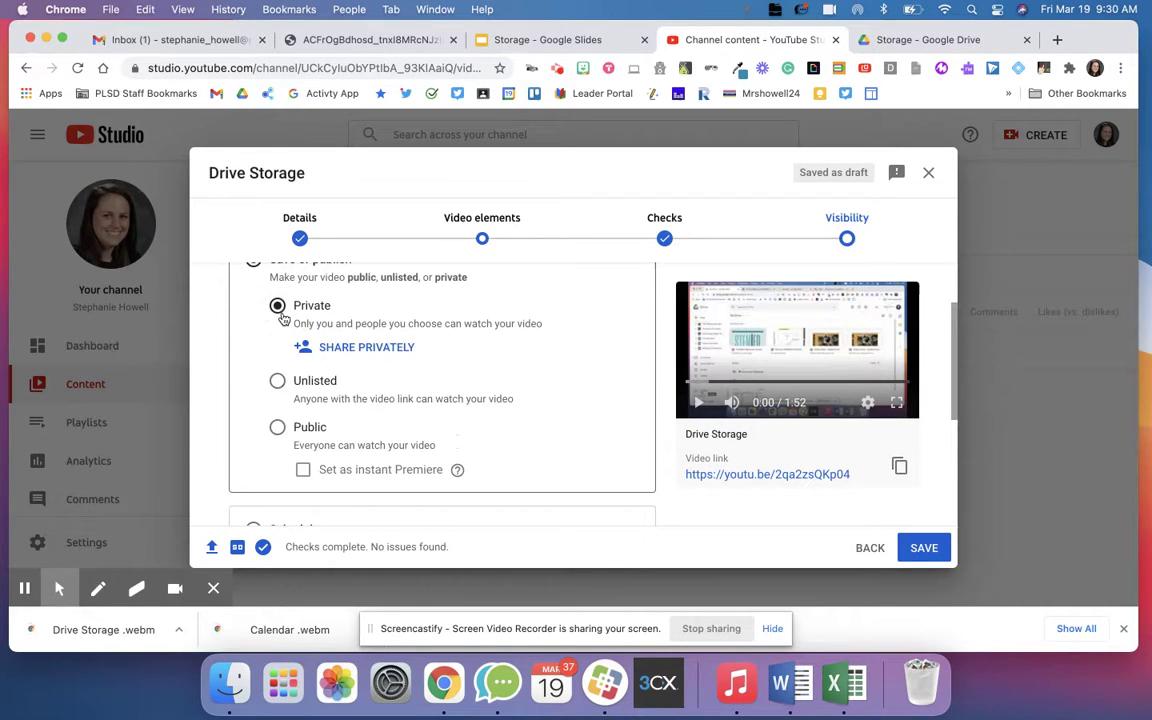
{"action": "left_click", "coordinate": [380, 346]}
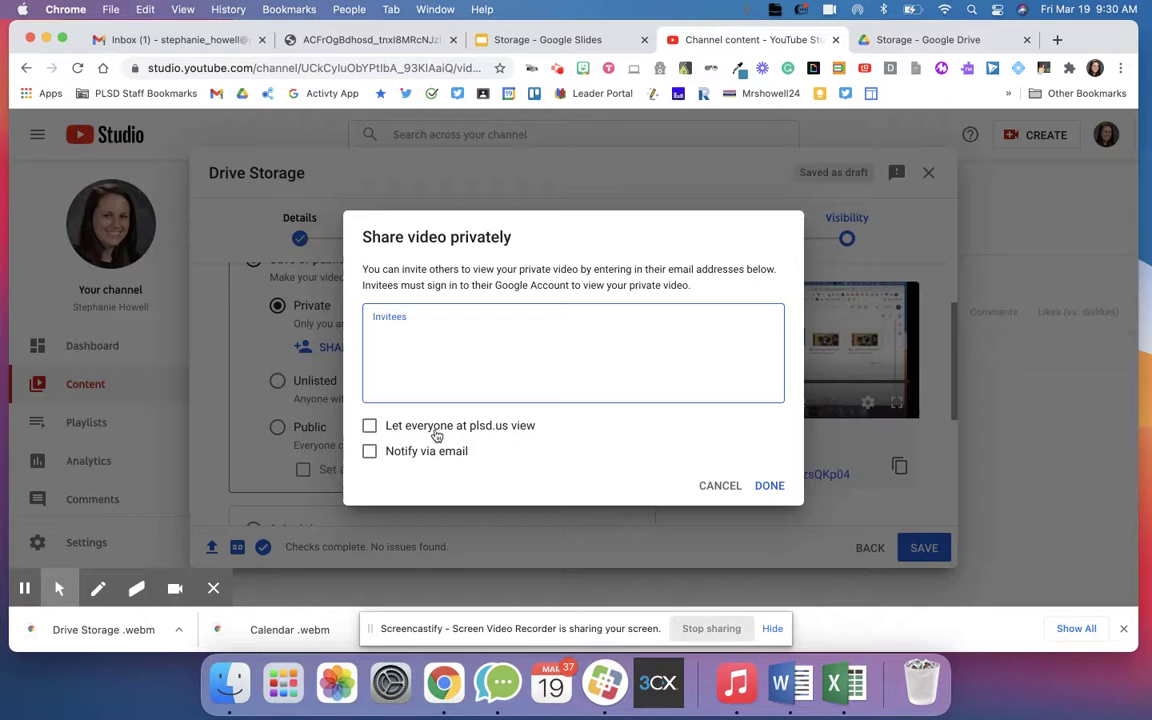
{"action": "left_click", "coordinate": [714, 487]}
- Try Unlisted and Public visibility for the video, returning to Unlisted
{"action": "left_click", "coordinate": [315, 384]}
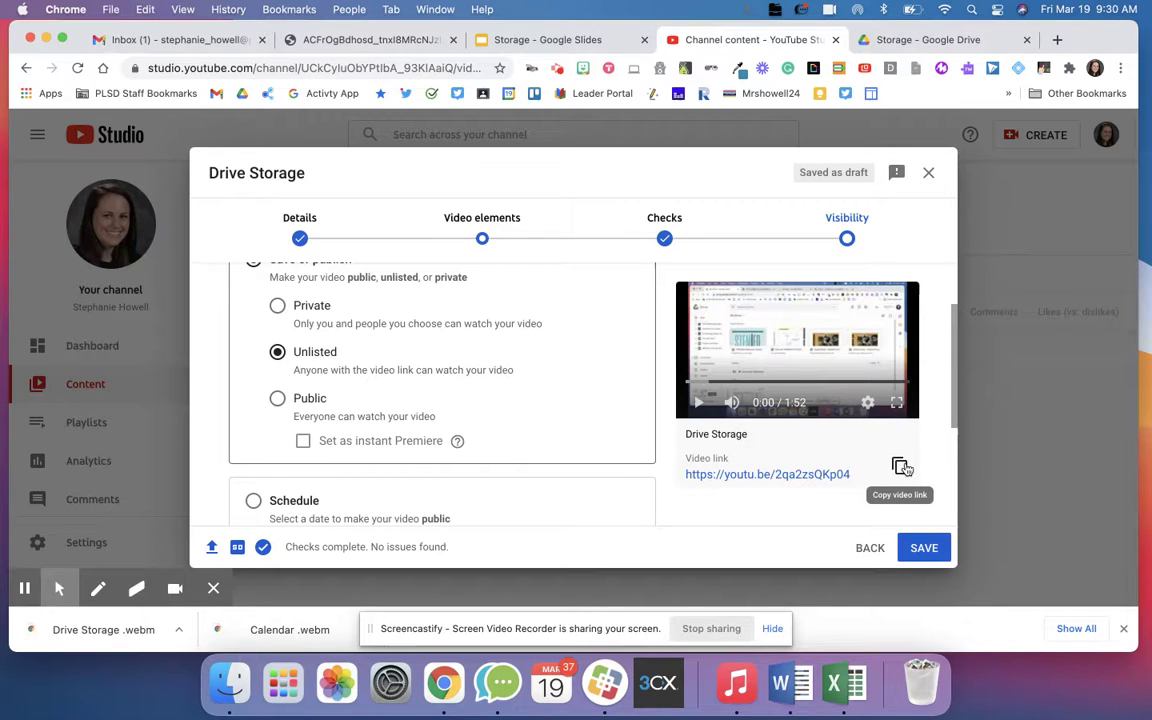
{"action": "left_click", "coordinate": [277, 399]}
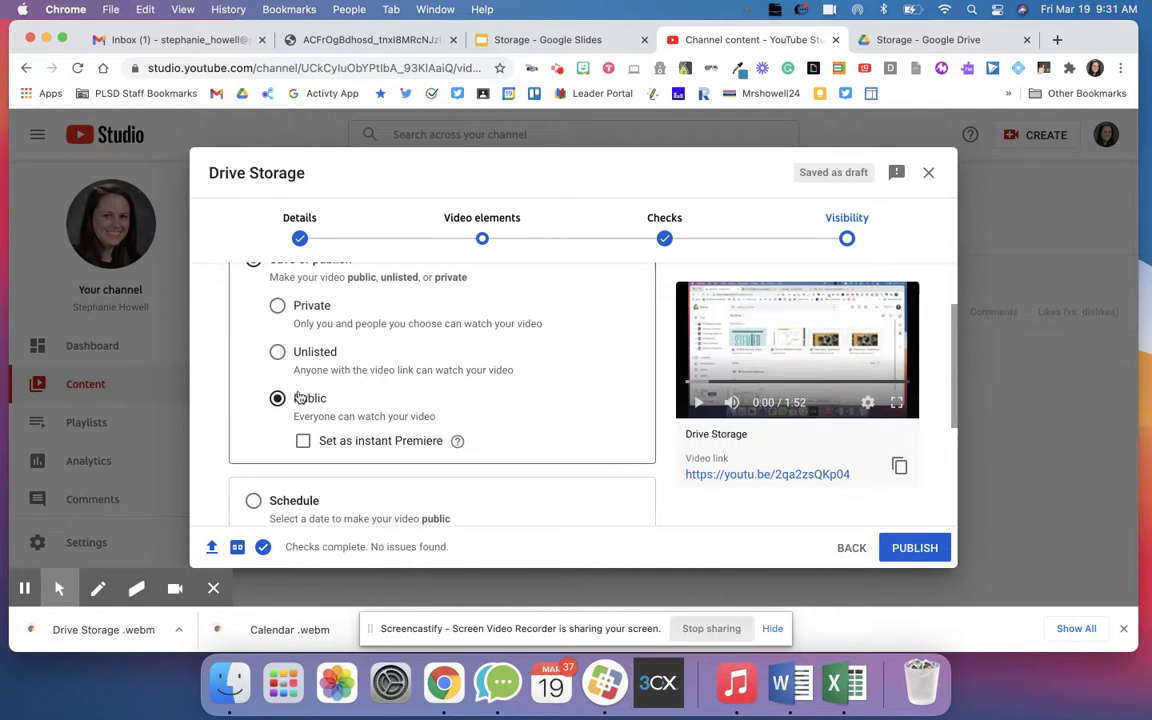
{"action": "left_click", "coordinate": [298, 352]}
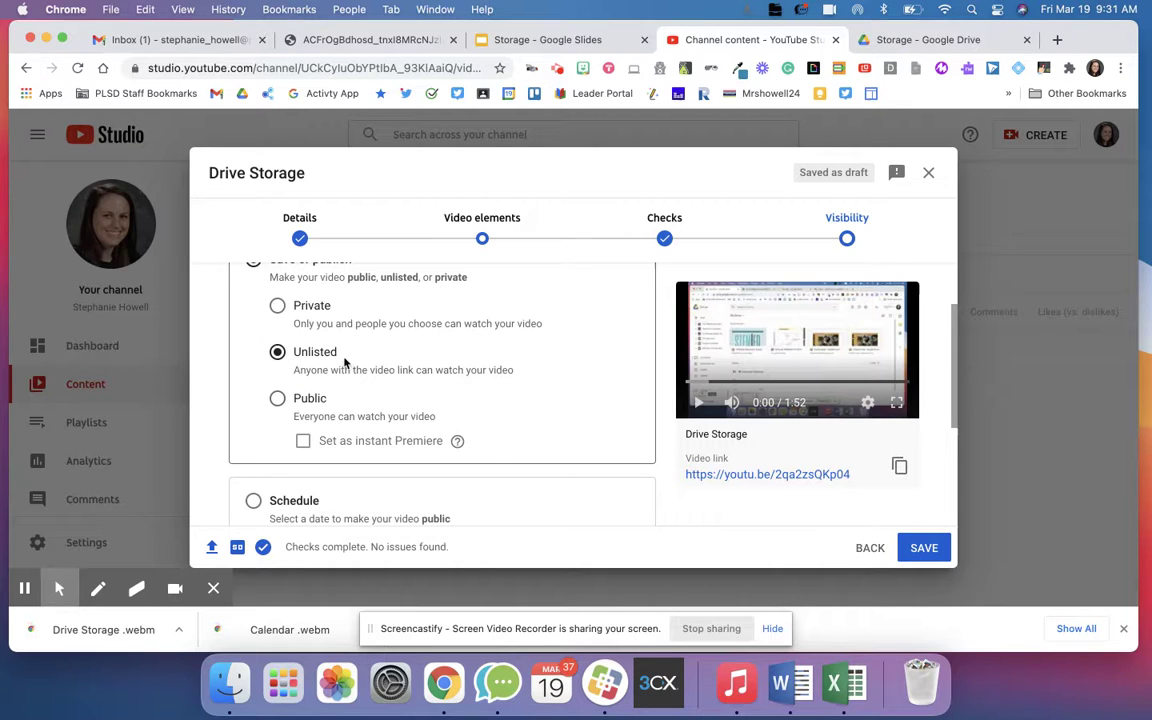
- Choose Private visibility and try letting everyone at plsd.us view the video, cancelling the private sharing
{"action": "left_click", "coordinate": [312, 306]}
{"action": "left_click", "coordinate": [380, 347]}
{"action": "left_click", "coordinate": [424, 432]}
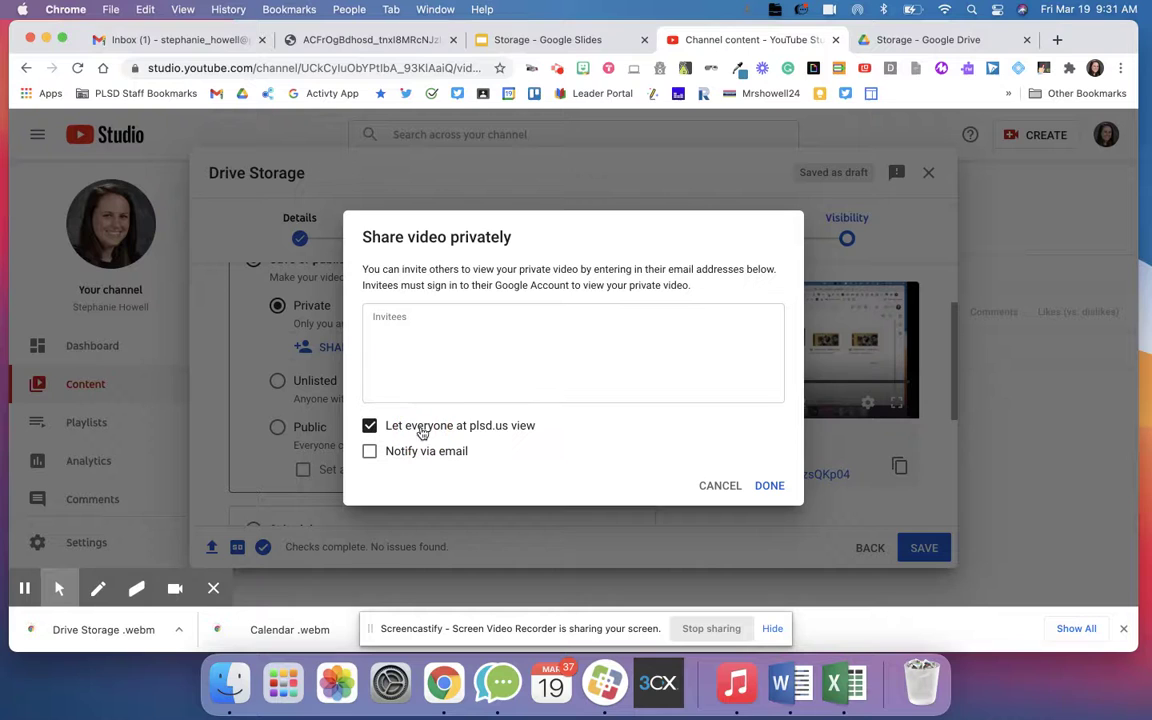
{"action": "left_click", "coordinate": [501, 319]}
{"action": "left_click", "coordinate": [720, 486]}
- Save the video with Unlisted visibility and close the sharing dialog
{"action": "scroll", "coordinate": [420, 383], "scroll_direction": "down", "scroll_amount": 4}
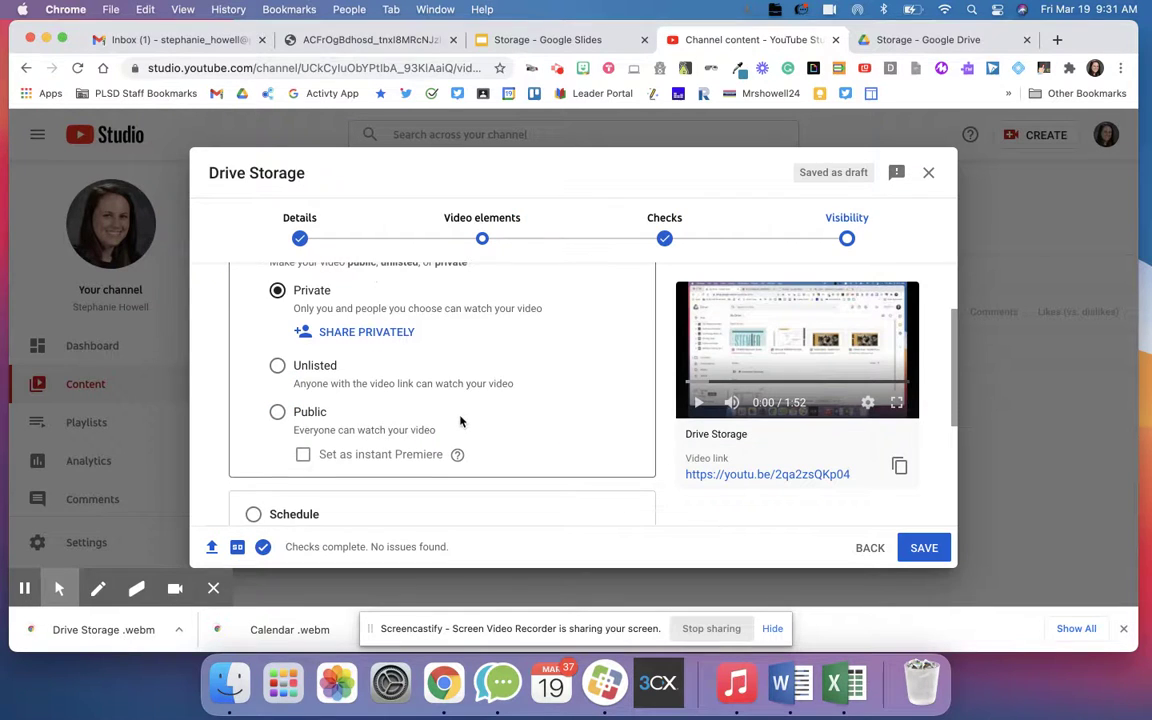
{"action": "scroll", "coordinate": [311, 375], "scroll_direction": "down", "scroll_amount": 2}
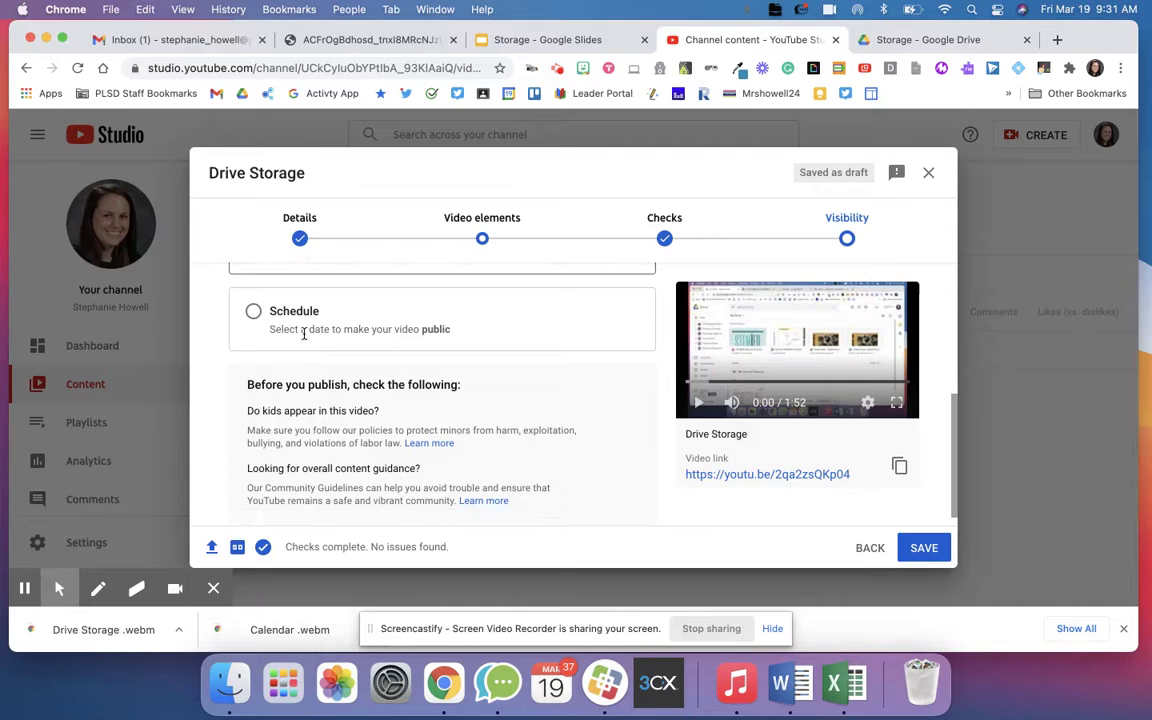
{"action": "scroll", "coordinate": [307, 342], "scroll_direction": "down", "scroll_amount": 1}
{"action": "left_click", "coordinate": [922, 547]}
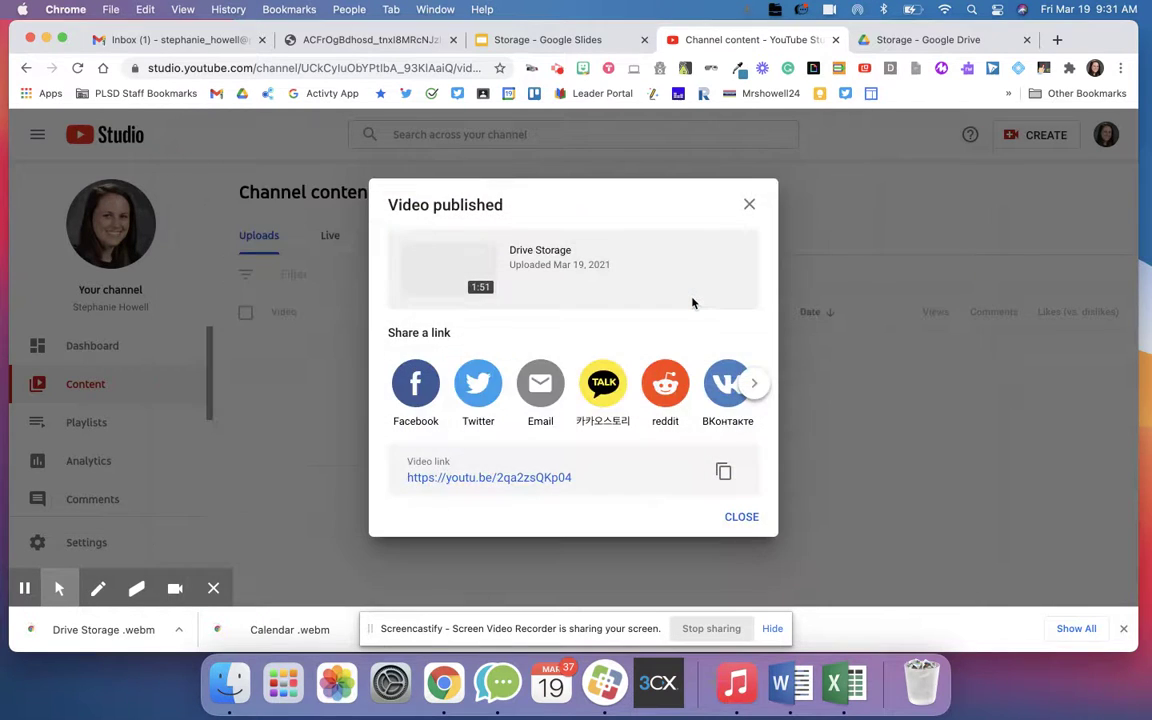
{"action": "left_click", "coordinate": [750, 205]}
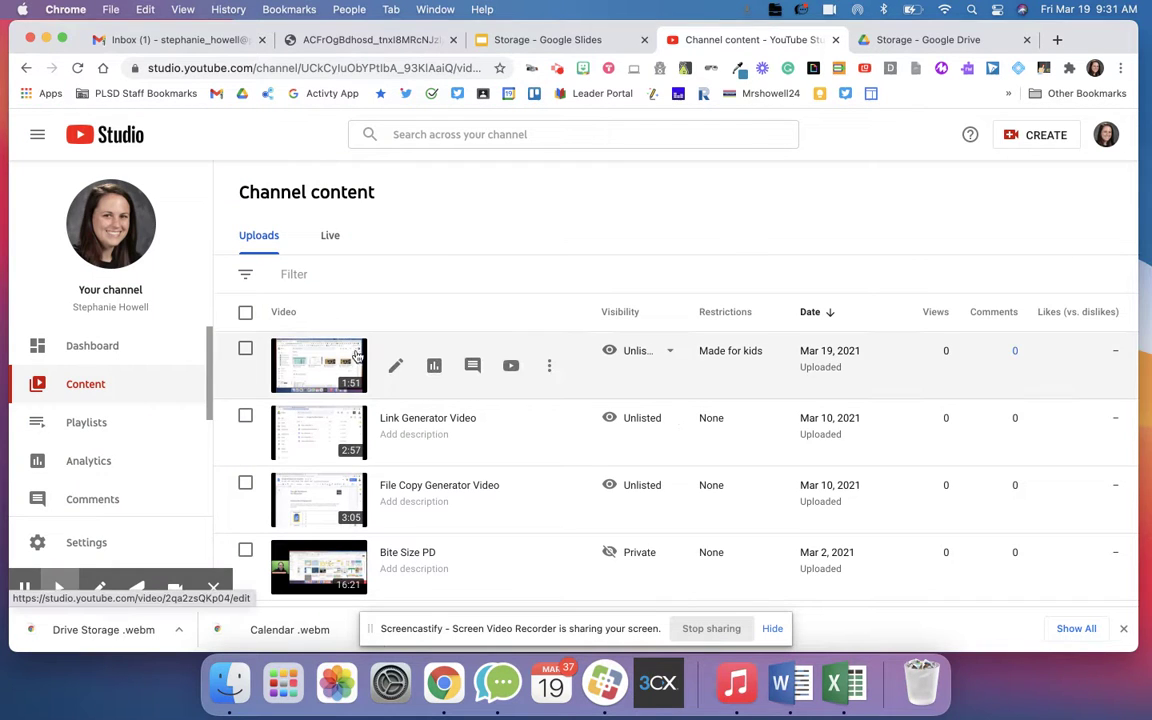
- Open the Drive Storage video's details, play its preview and view its watch page through the video link
{"action": "left_click", "coordinate": [320, 340]}
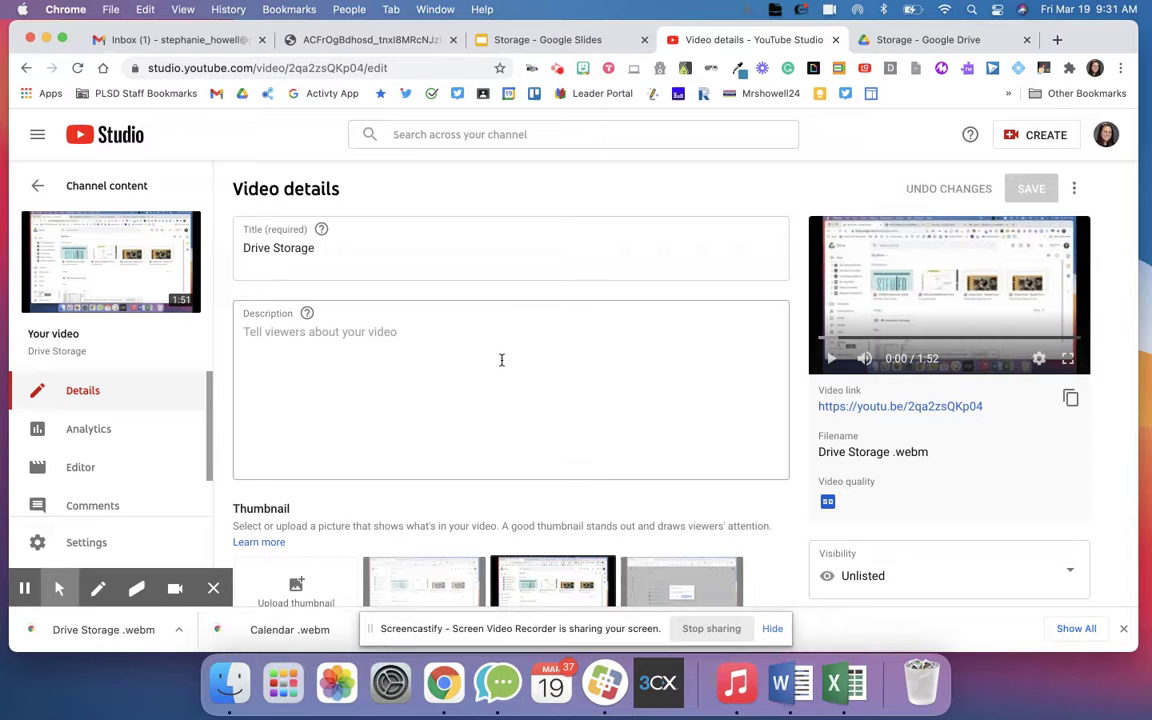
{"action": "left_click", "coordinate": [845, 282]}
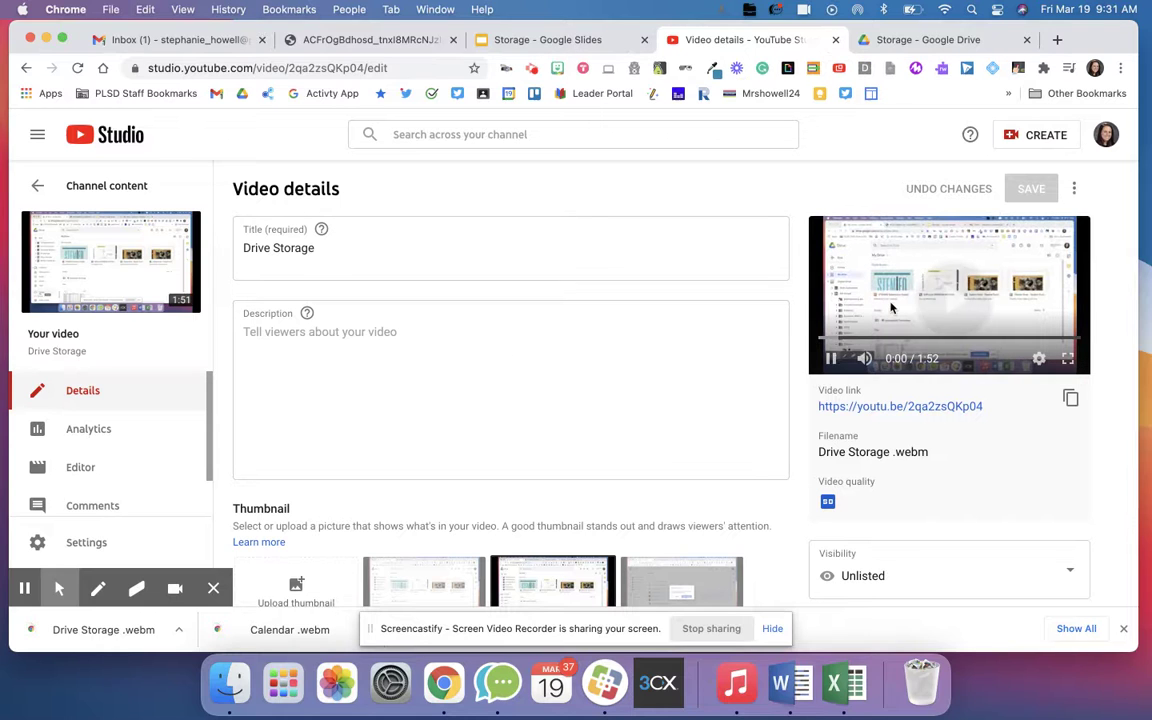
{"action": "left_click", "coordinate": [943, 410]}
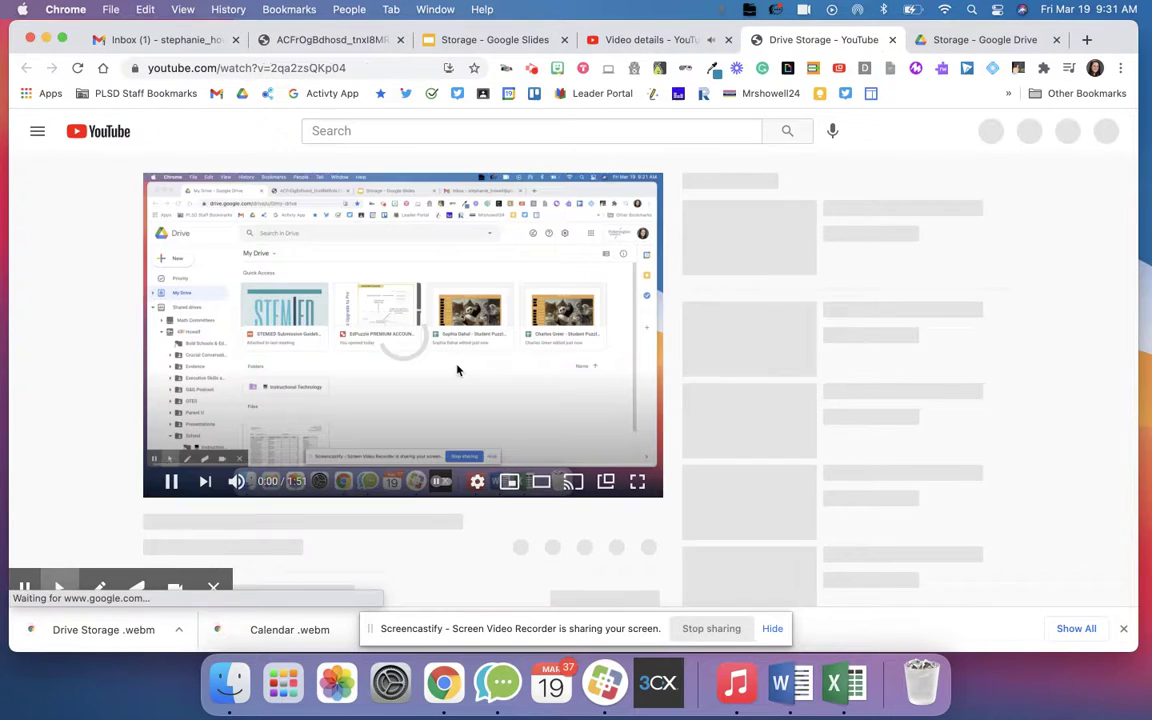
{"action": "scroll", "coordinate": [364, 515], "scroll_direction": "down", "scroll_amount": 3}
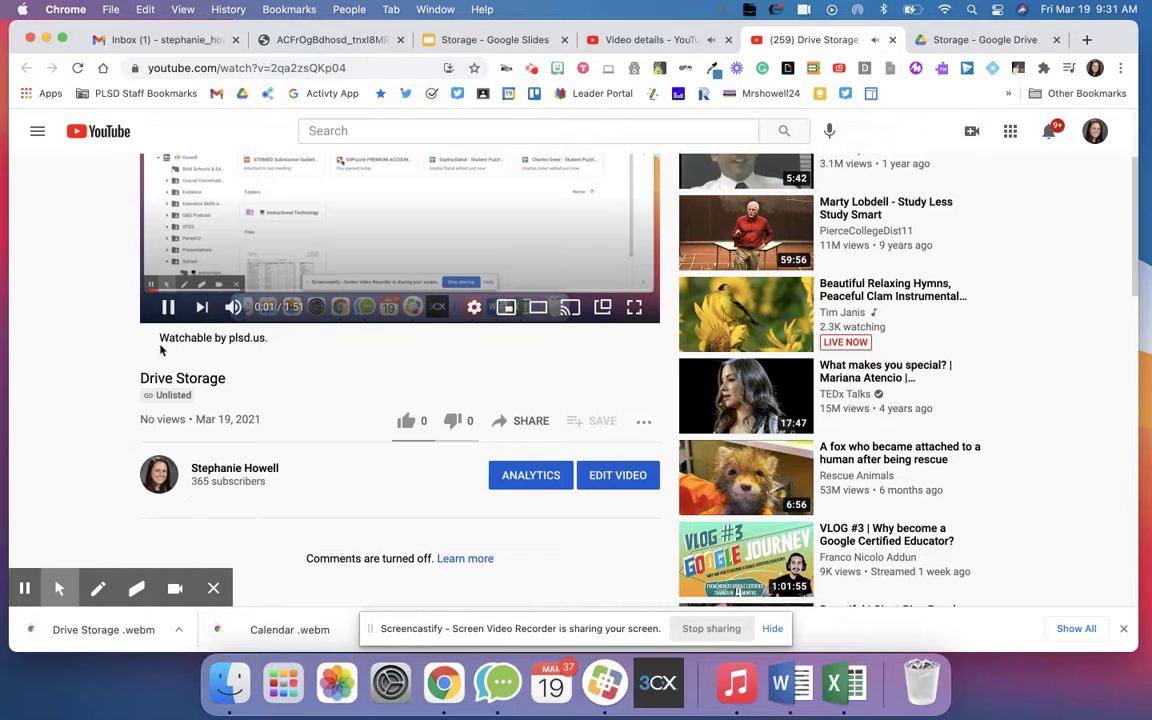
- Open the uploader's channel page from the video and look over its contents
{"action": "left_click", "coordinate": [233, 468]}
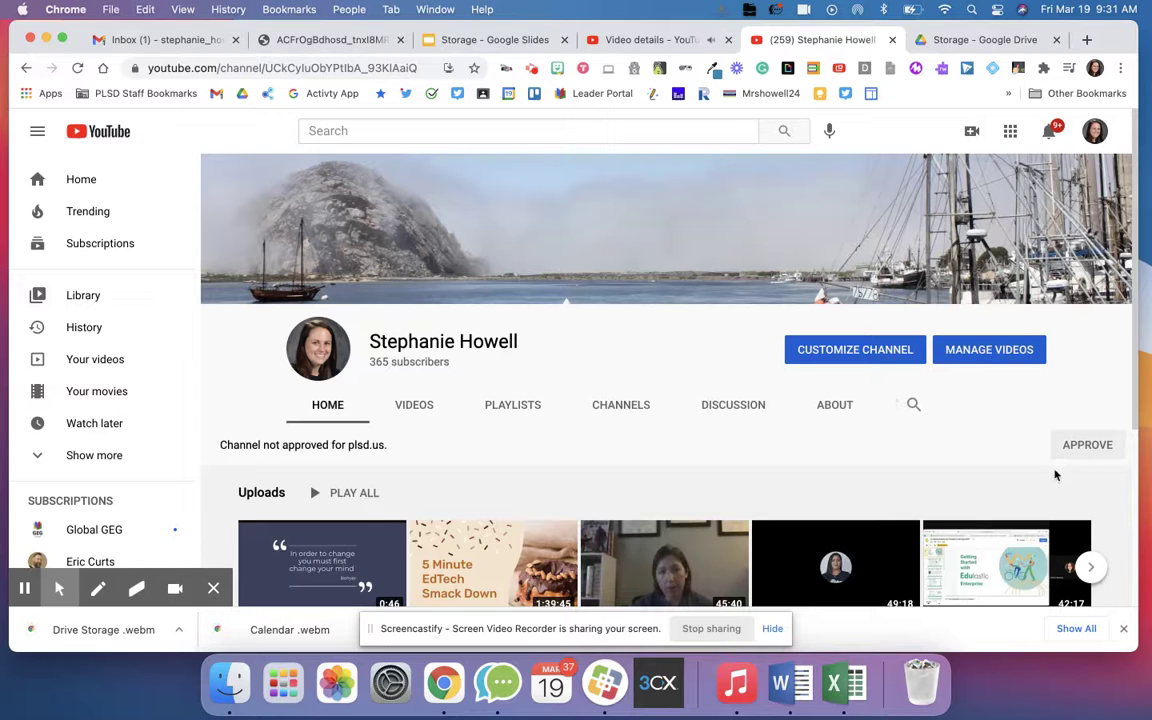
{"action": "scroll", "coordinate": [1075, 468], "scroll_direction": "down", "scroll_amount": 5}
{"action": "scroll", "coordinate": [879, 546], "scroll_direction": "up", "scroll_amount": 5}
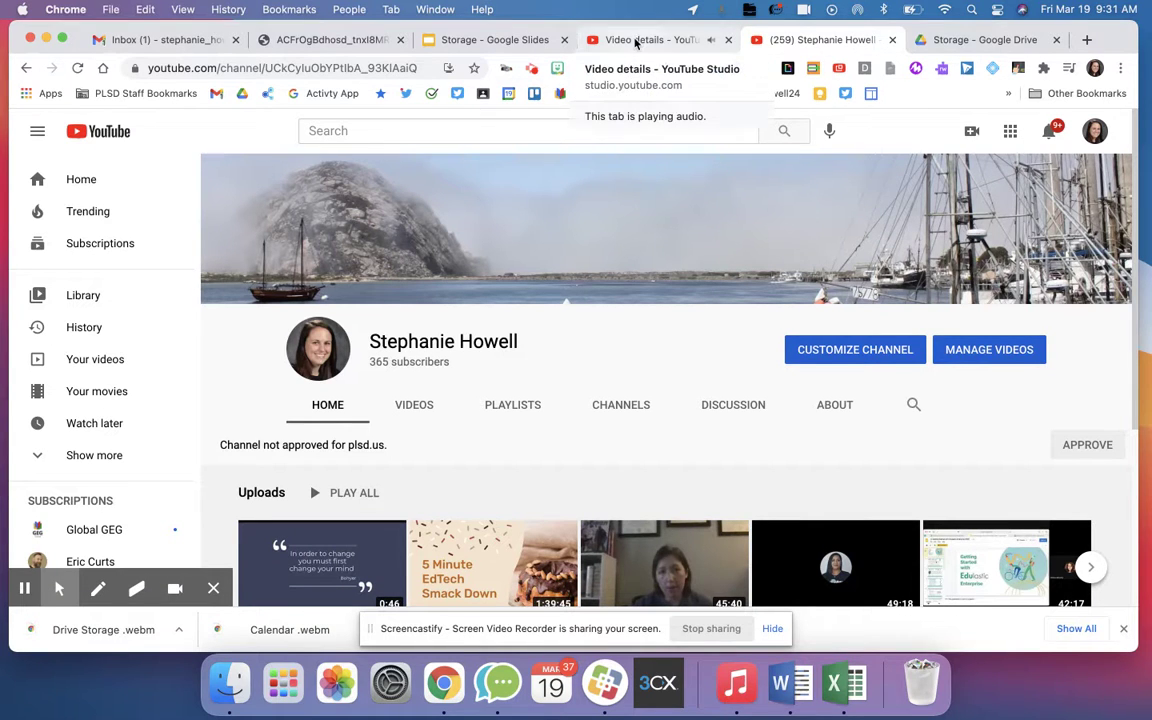
- Open the Drive Storage recording from the My Recordings library in Screencastify
{"action": "left_click", "coordinate": [532, 69]}
{"action": "left_click", "coordinate": [284, 100]}
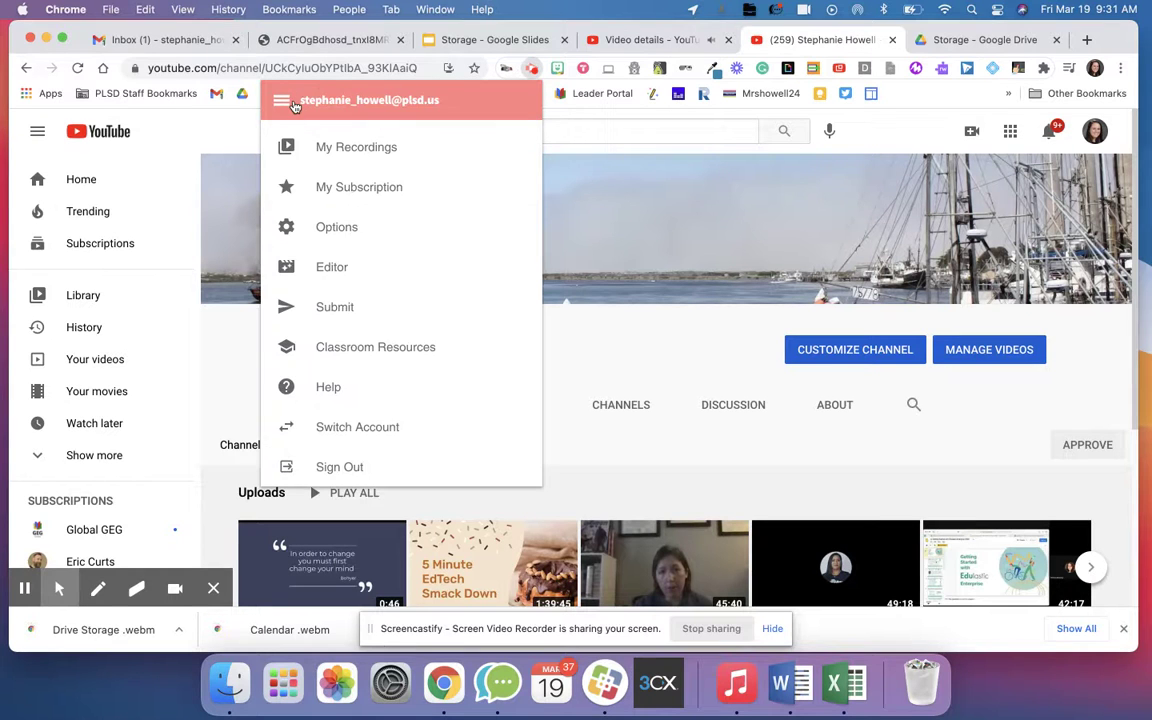
{"action": "left_click", "coordinate": [292, 146]}
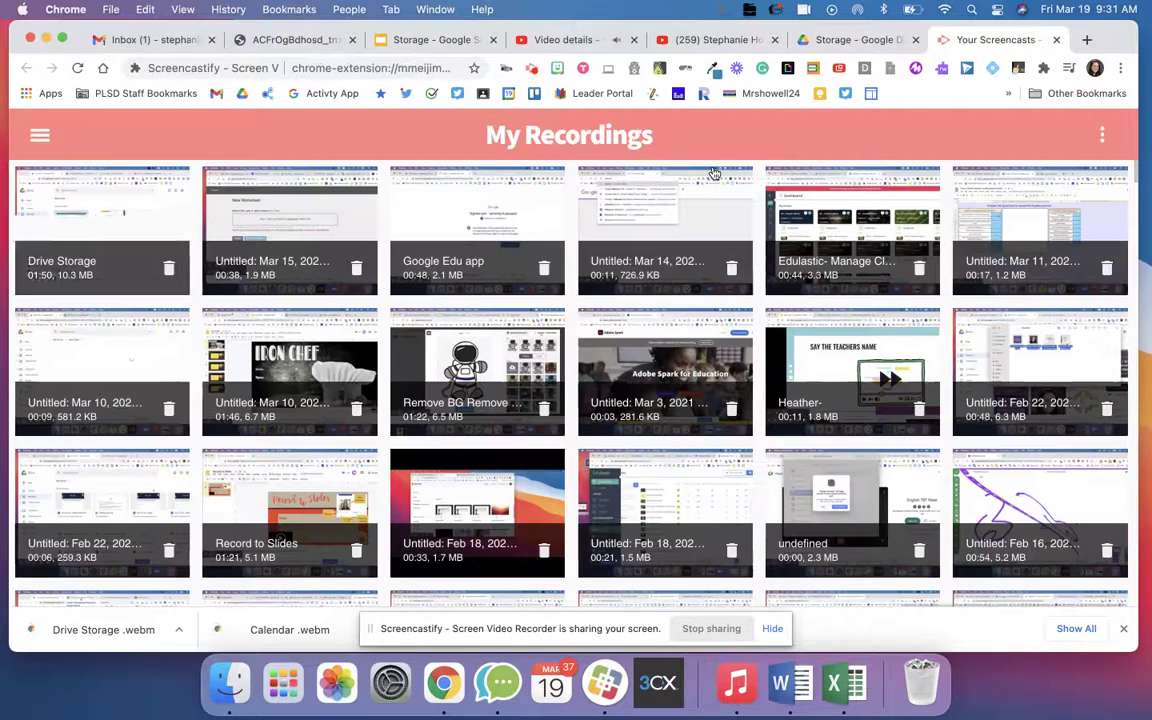
{"action": "left_click", "coordinate": [106, 211]}
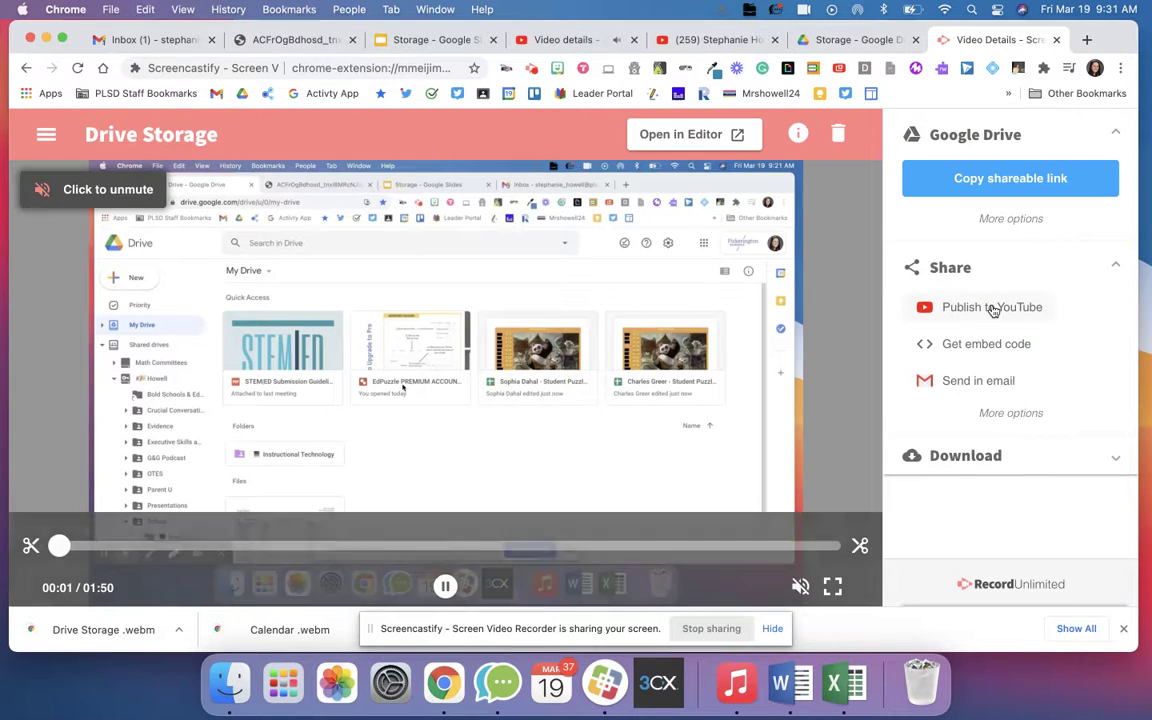
- Review the recording's YouTube publishing dialog and visibility choices, close it, and expand the Google Drive sharing options
{"action": "left_click", "coordinate": [993, 310]}
{"action": "left_click", "coordinate": [630, 355]}
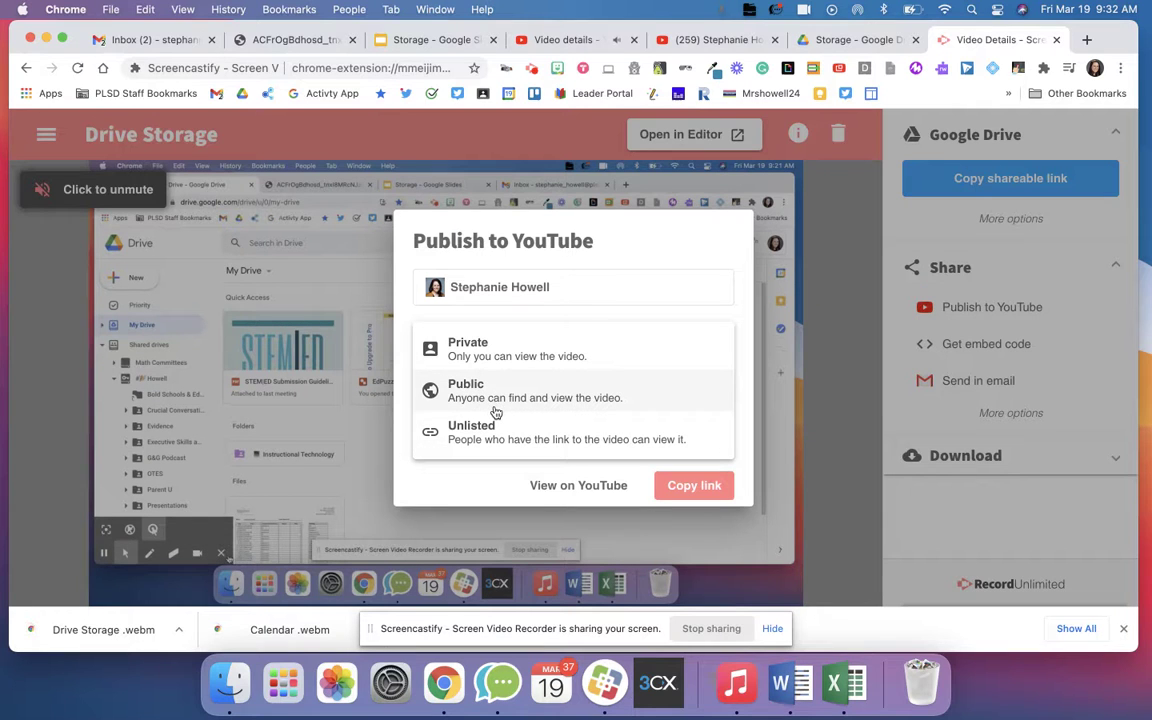
{"action": "left_click", "coordinate": [497, 485]}
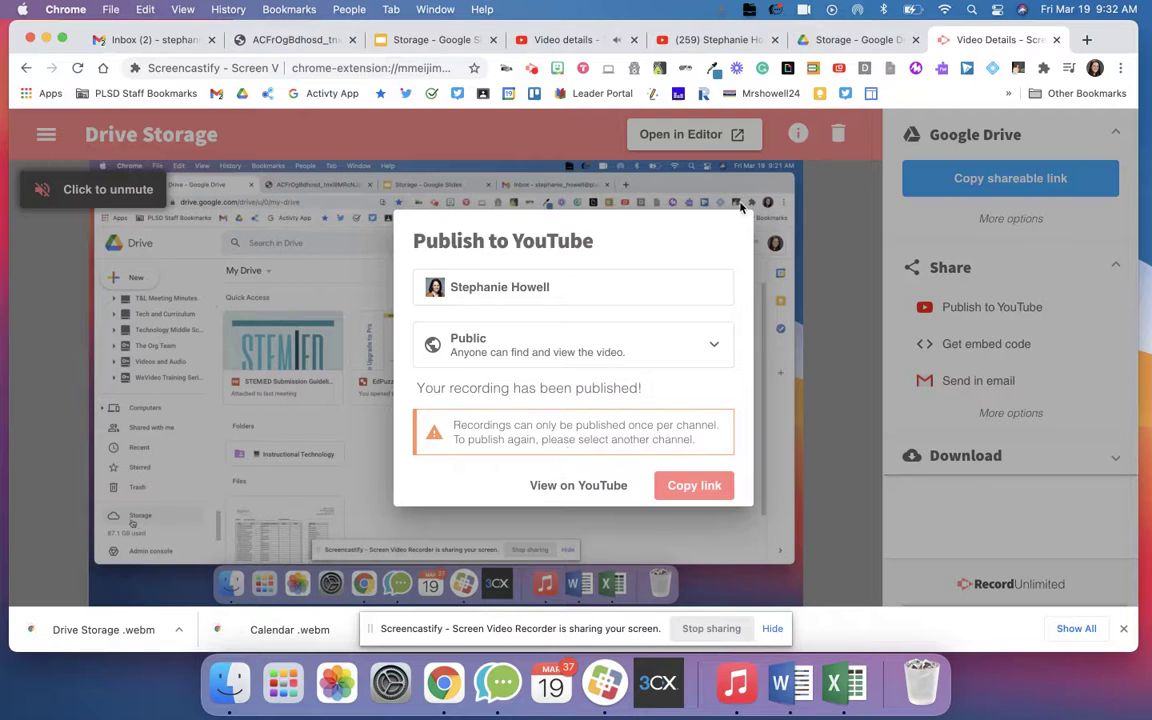
{"action": "left_click", "coordinate": [772, 244]}
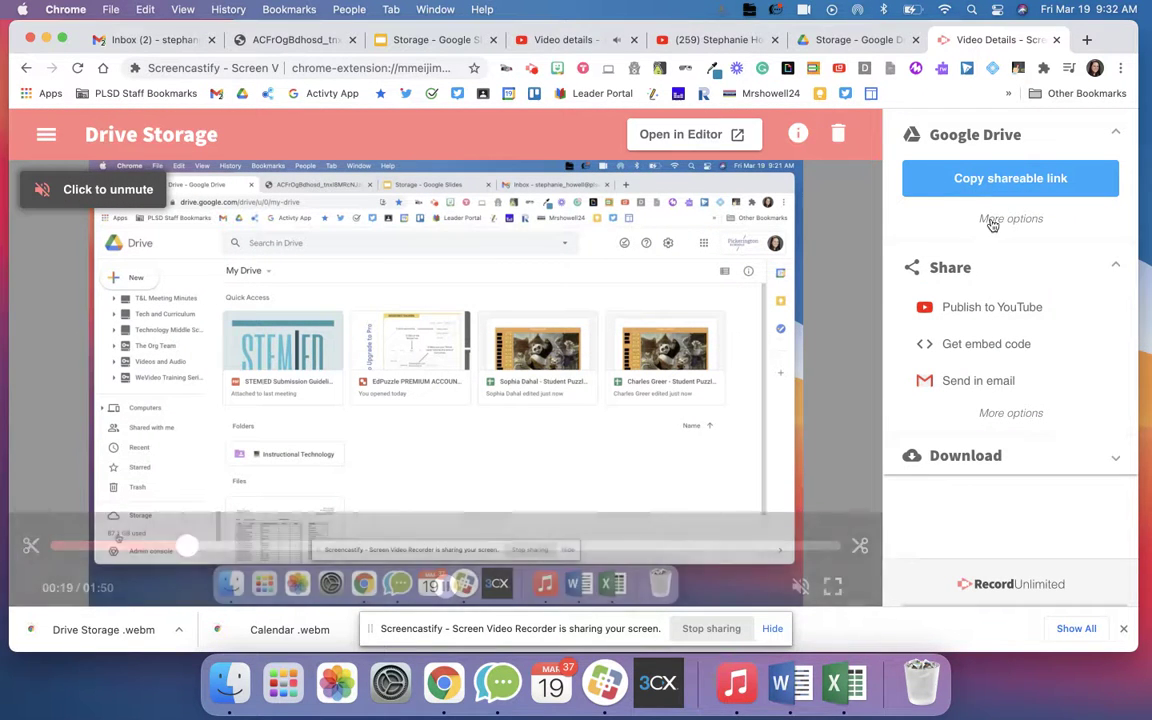
{"action": "left_click", "coordinate": [980, 218]}
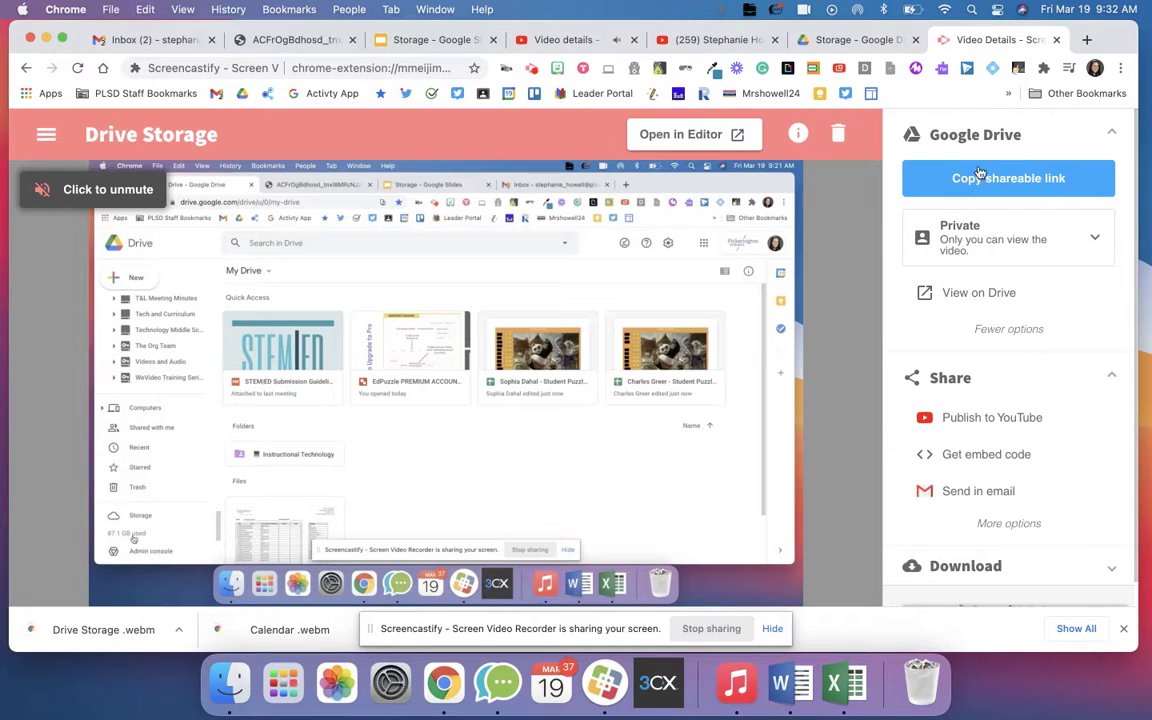
- Set Screencastify to save videos on the local device and look through the remaining options
{"action": "left_click", "coordinate": [46, 134]}
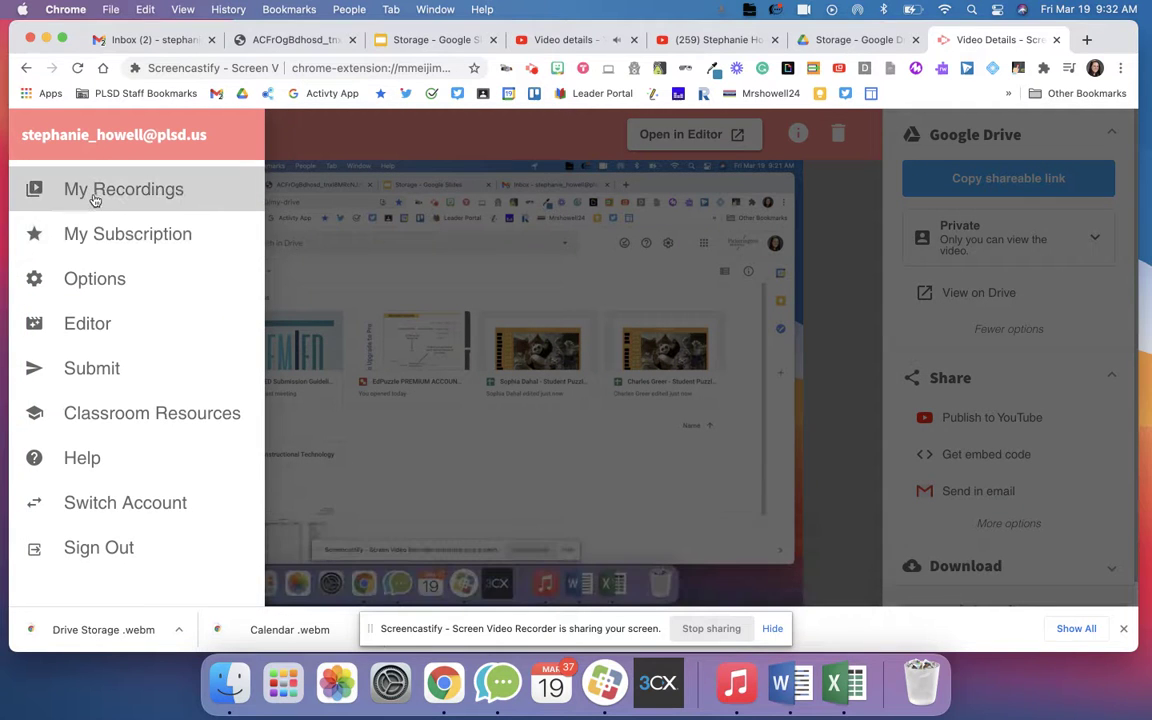
{"action": "left_click", "coordinate": [97, 290]}
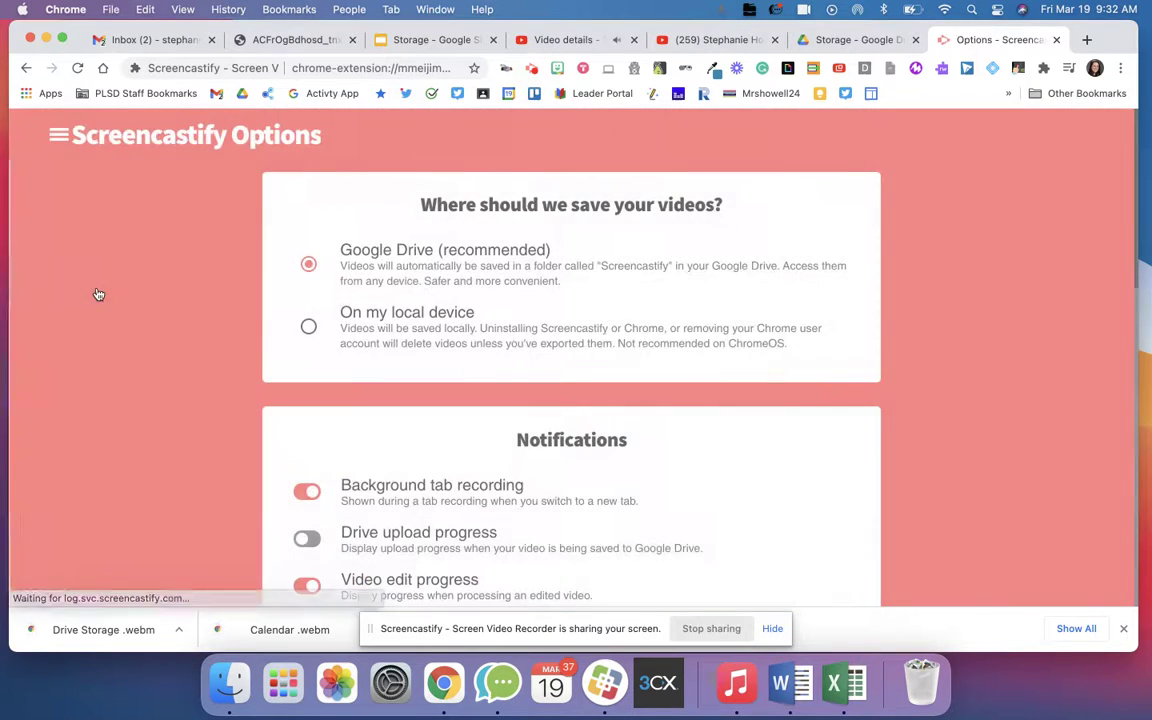
{"action": "left_click", "coordinate": [340, 326]}
{"action": "scroll", "coordinate": [343, 330], "scroll_direction": "down", "scroll_amount": 10}
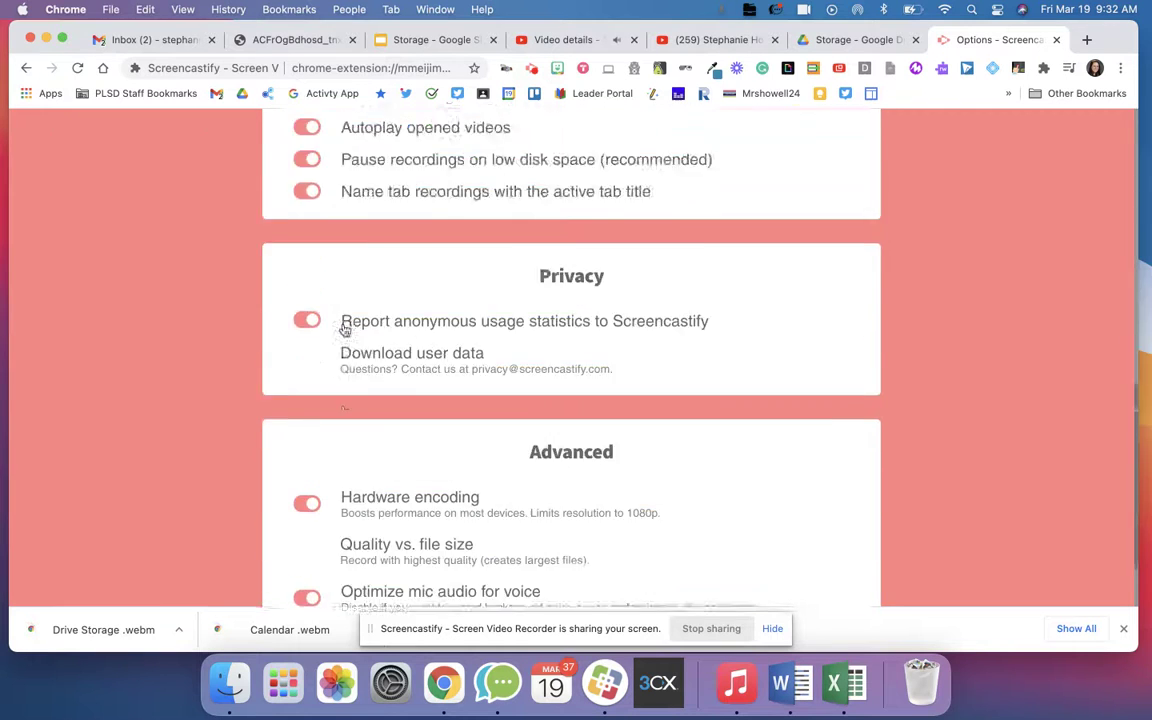
{"action": "scroll", "coordinate": [344, 329], "scroll_direction": "up", "scroll_amount": 15}
- Open the Drive Storage recording from My Recordings to examine its sharing choices under local saving
{"action": "left_click", "coordinate": [45, 140]}
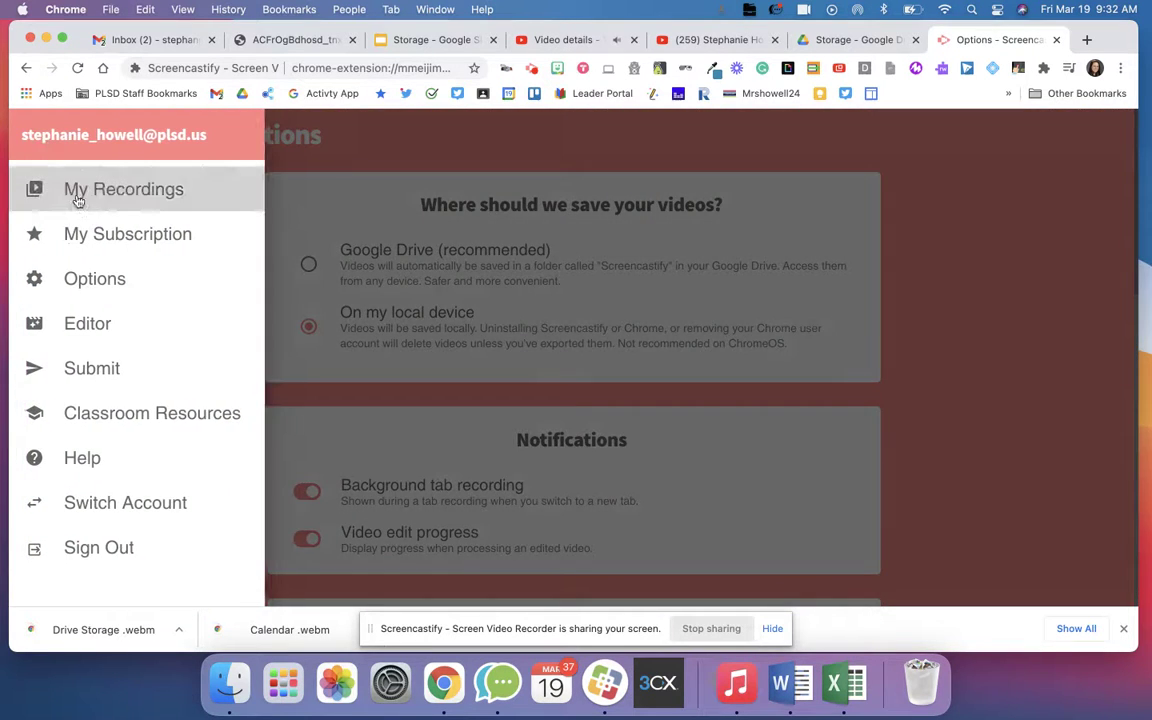
{"action": "left_click", "coordinate": [76, 190]}
{"action": "left_click", "coordinate": [135, 222]}
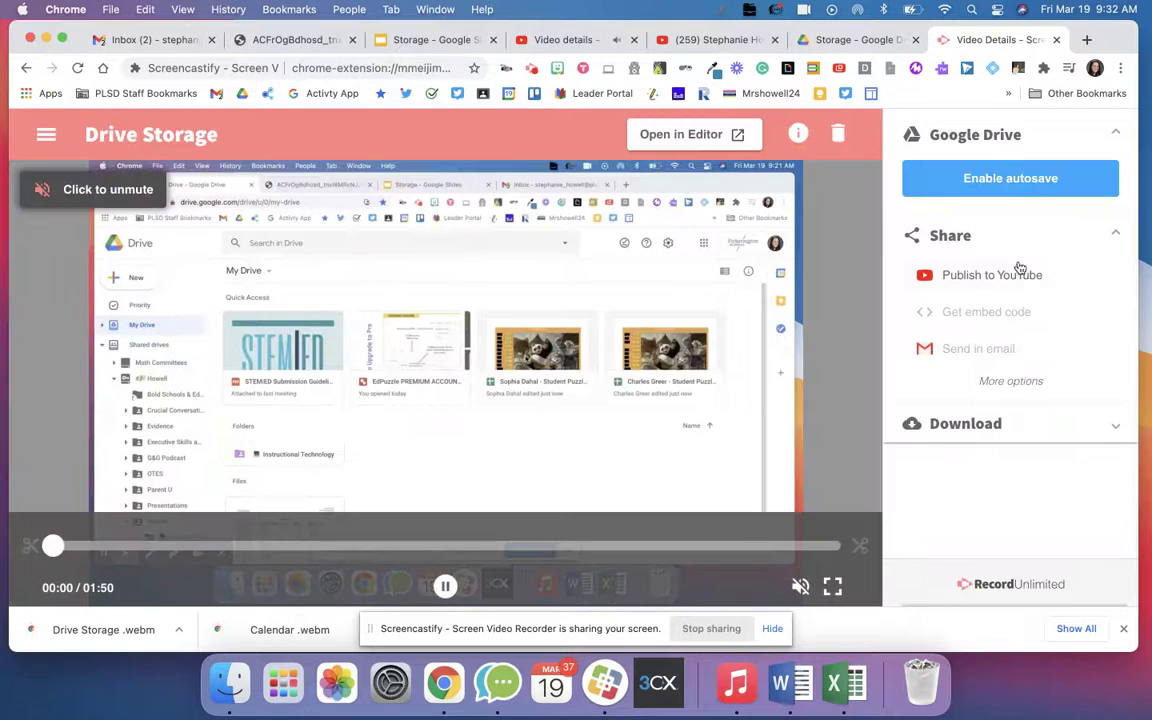
- Return to the recordings list, reopen the Drive Storage recording and download it
{"action": "left_click", "coordinate": [46, 134]}
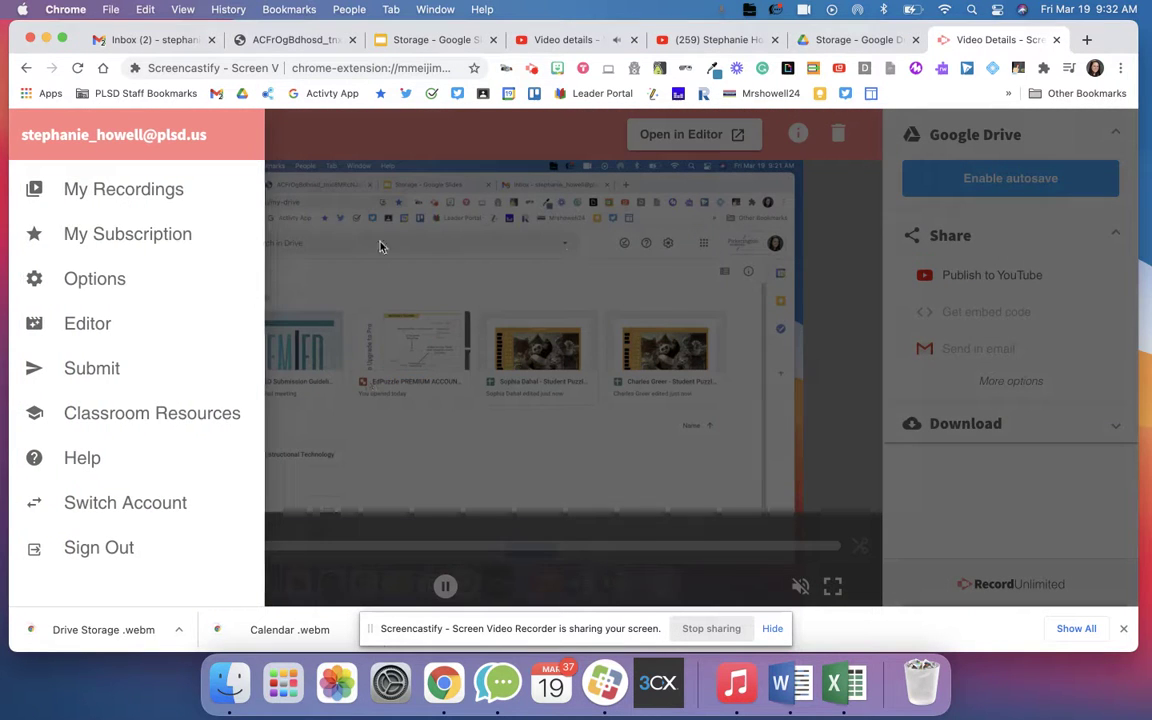
{"action": "left_click", "coordinate": [124, 192]}
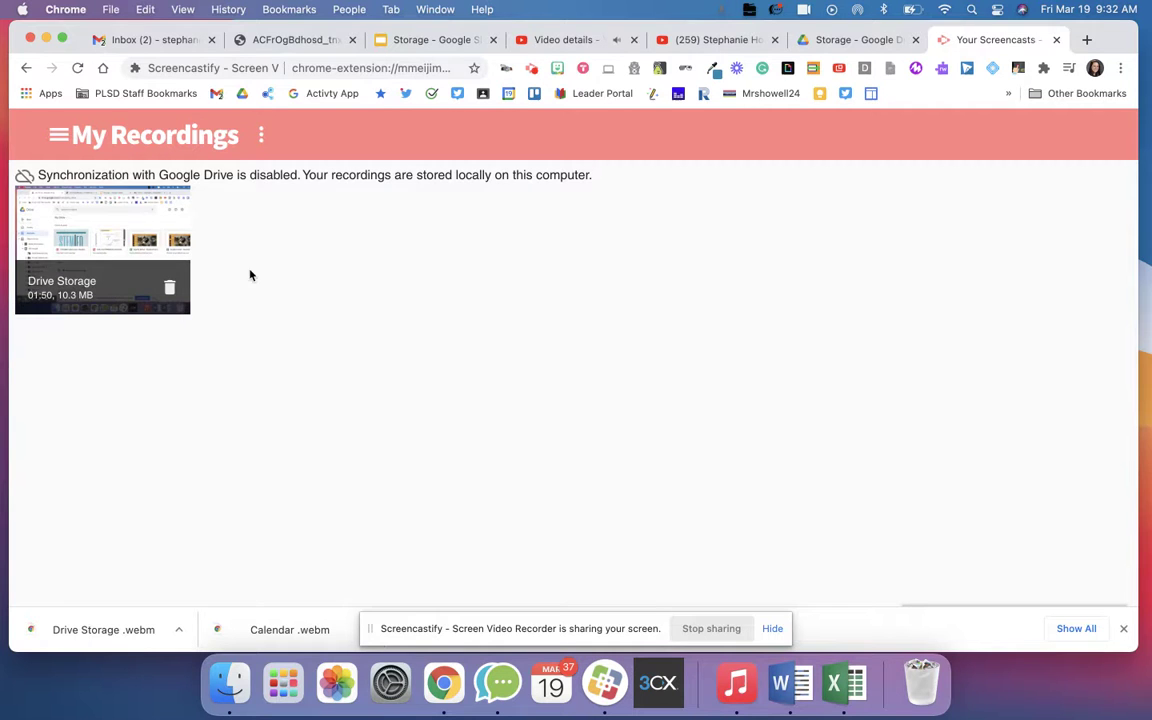
{"action": "left_click", "coordinate": [128, 206]}
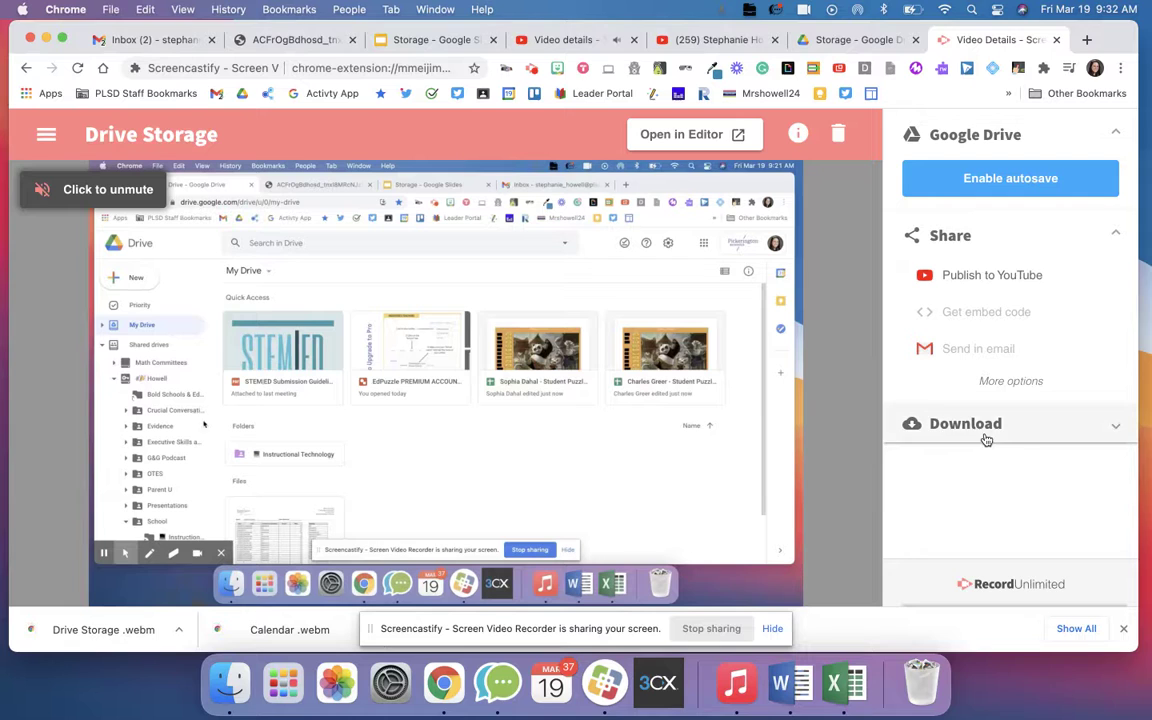
{"action": "left_click", "coordinate": [985, 430]}
{"action": "left_click", "coordinate": [977, 476]}
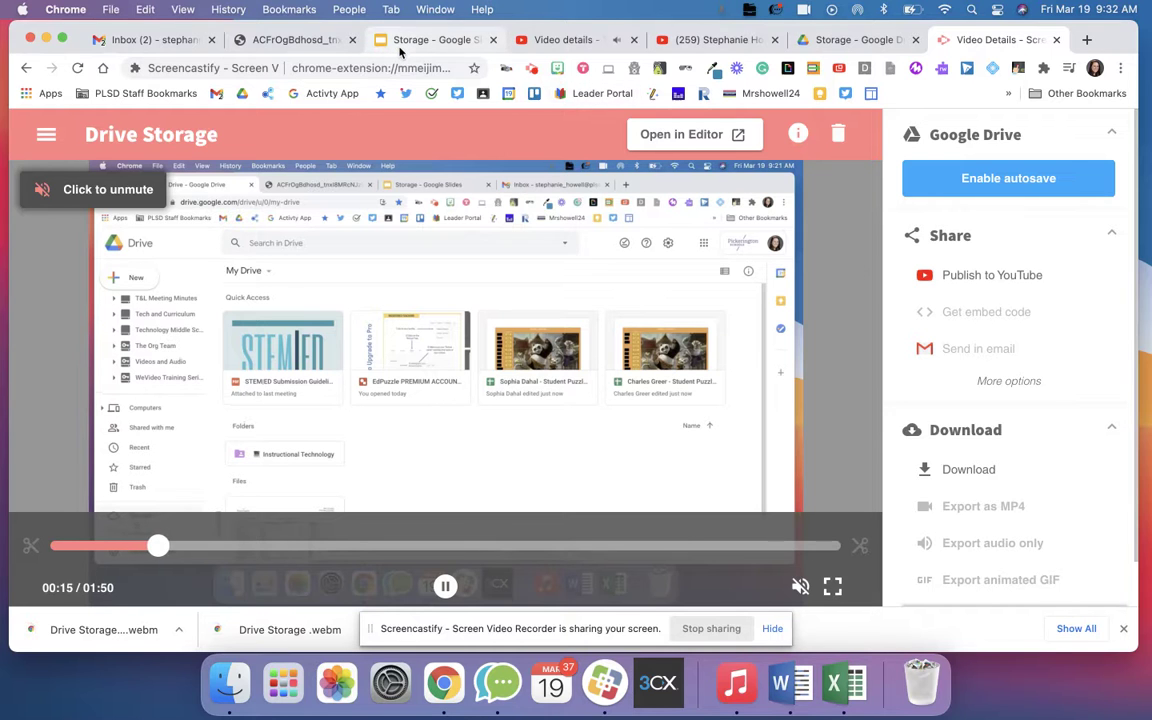
- Switch to Google Drive and remove the Drive Storage .webm file from the storage list
{"action": "left_click", "coordinate": [860, 40]}
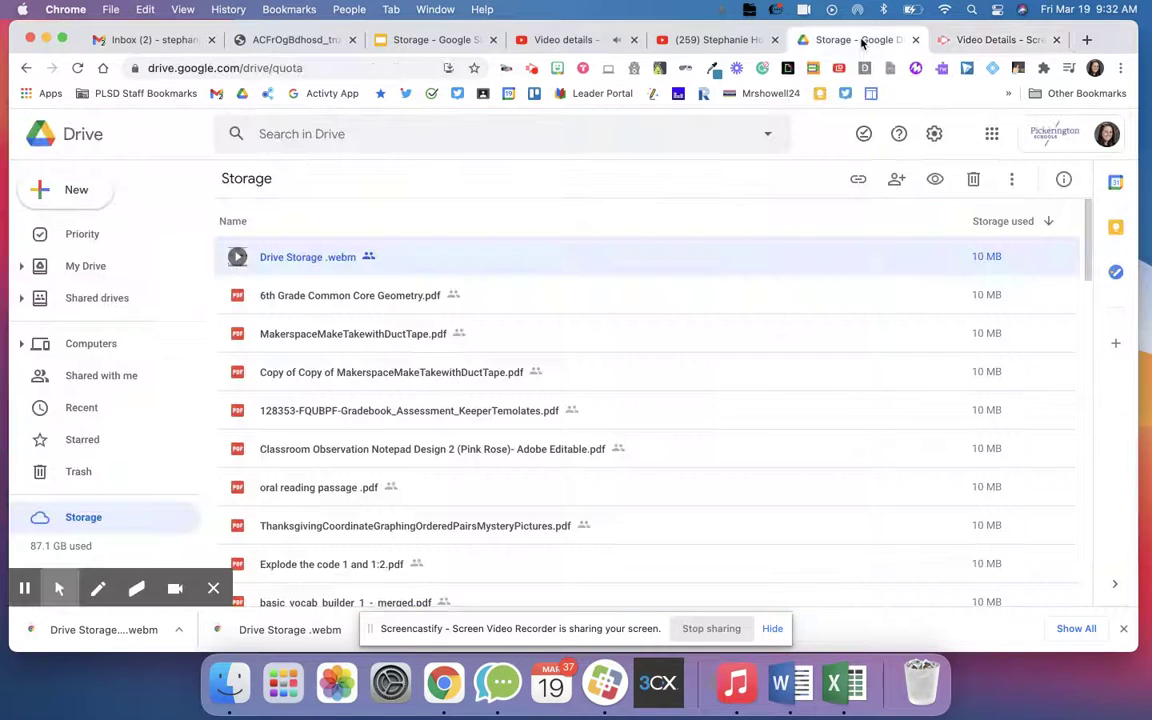
{"action": "right_click", "coordinate": [486, 265]}
{"action": "left_click", "coordinate": [555, 601]}
{"action": "left_click", "coordinate": [620, 399]}
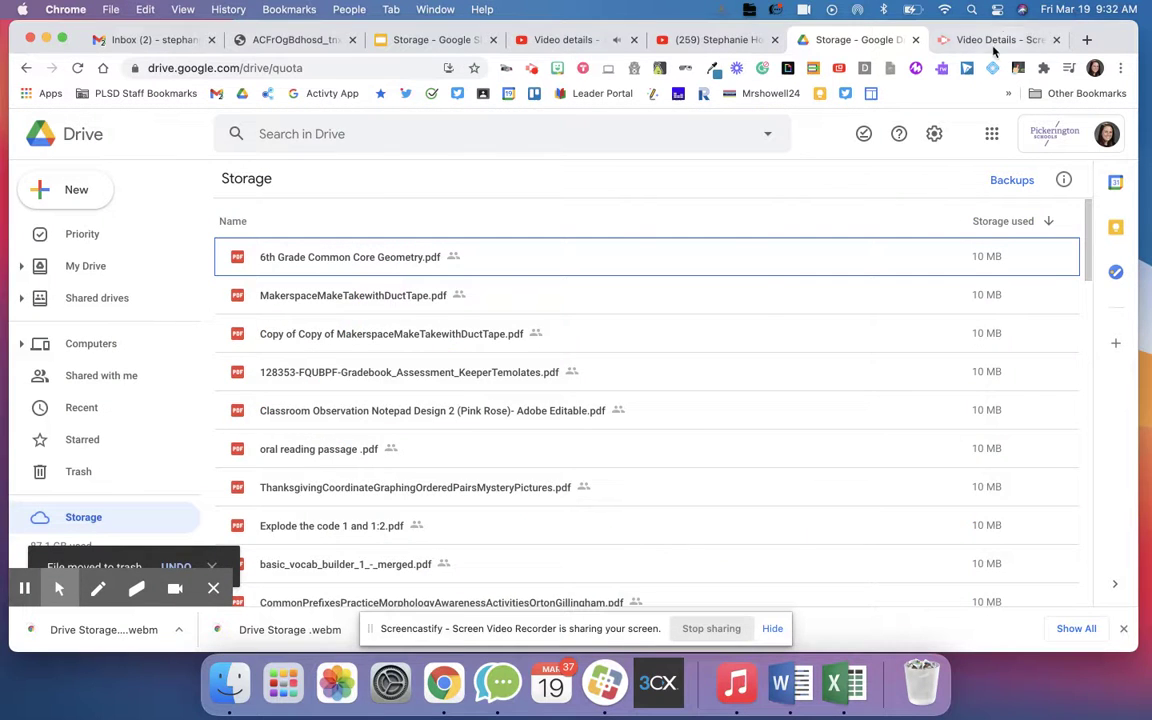
- Switch back to the Drive Storage recording in Screencastify, view its download options and collapse them
{"action": "left_click", "coordinate": [996, 41]}
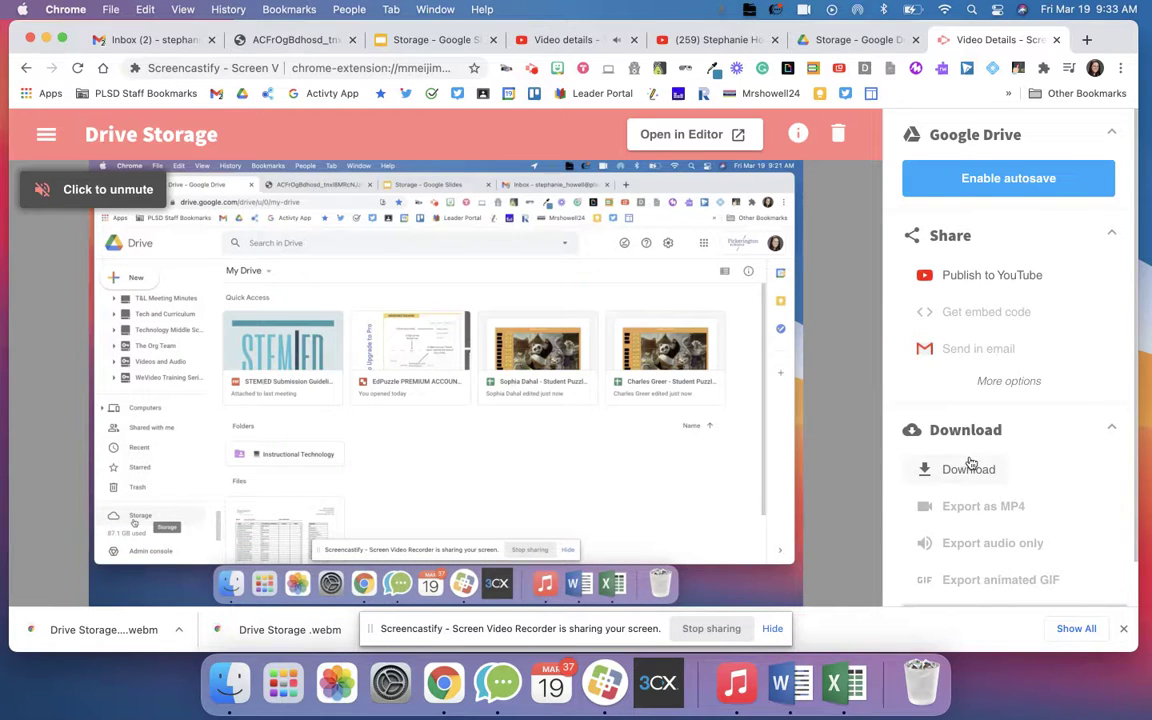
{"action": "left_click", "coordinate": [995, 438]}
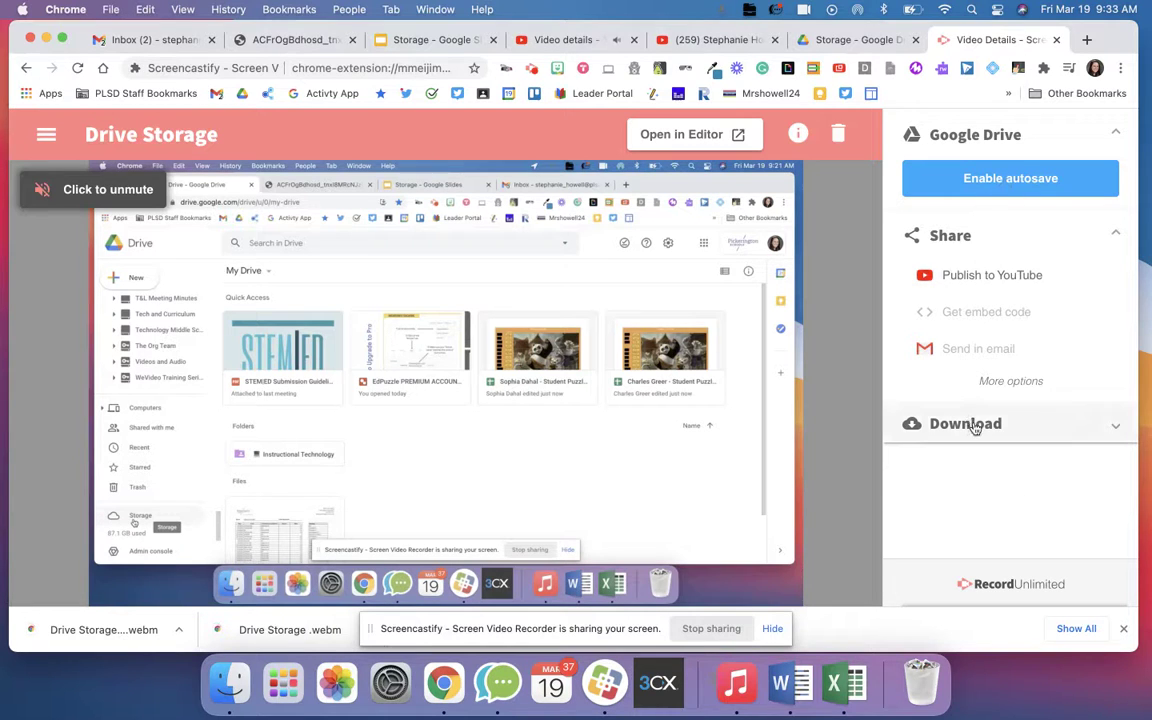
{"action": "mouse_move", "coordinate": [715, 440]}
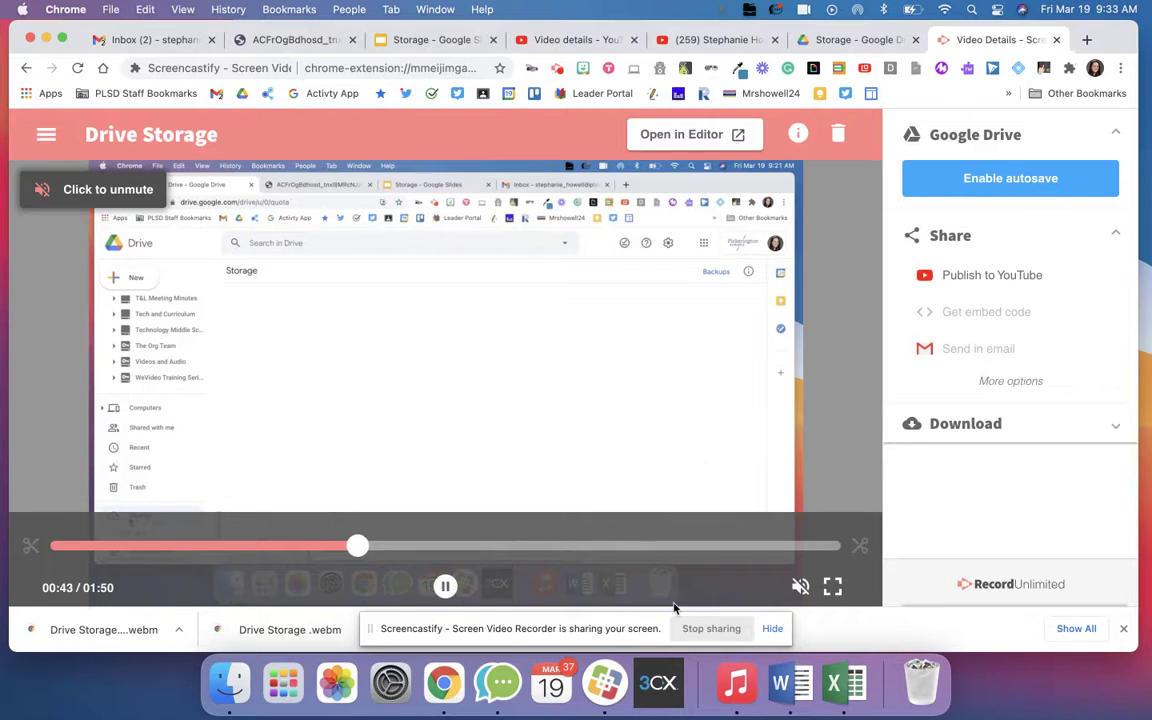
- Switch to YouTube, go to the channel content in YouTube Studio and open the Drive Storage video's details
{"action": "left_click", "coordinate": [708, 44]}
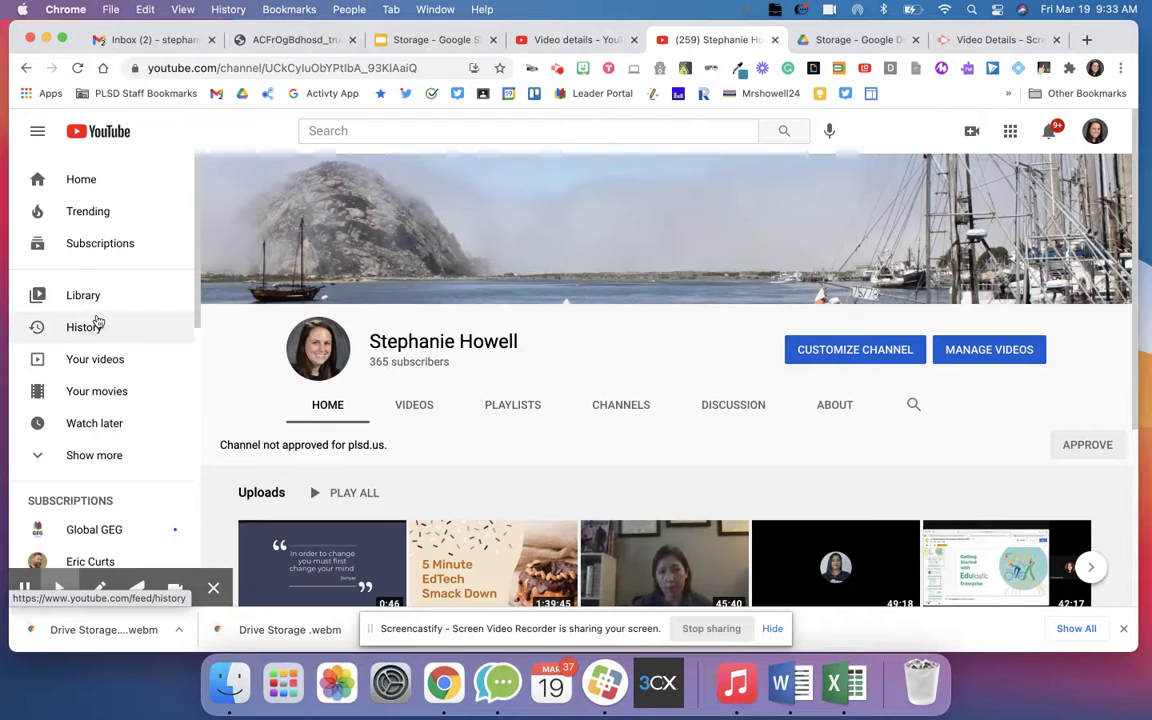
{"action": "left_click", "coordinate": [1097, 131]}
{"action": "left_click", "coordinate": [958, 221]}
{"action": "left_click", "coordinate": [1096, 131]}
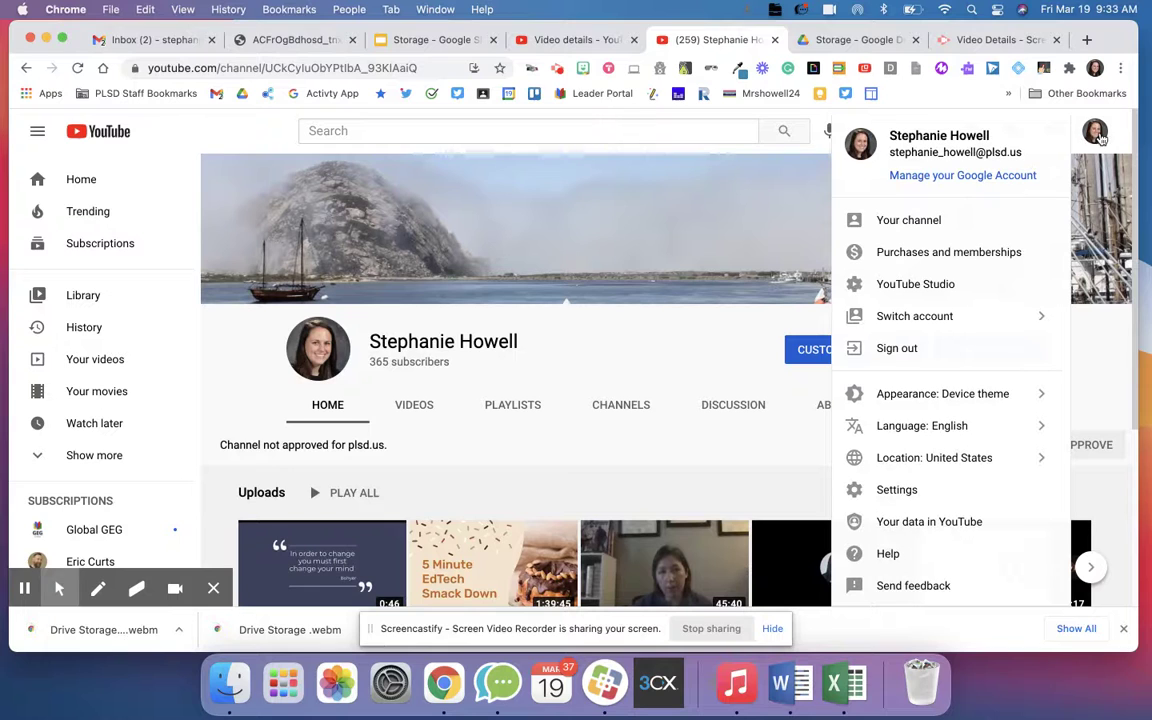
{"action": "left_click", "coordinate": [925, 285]}
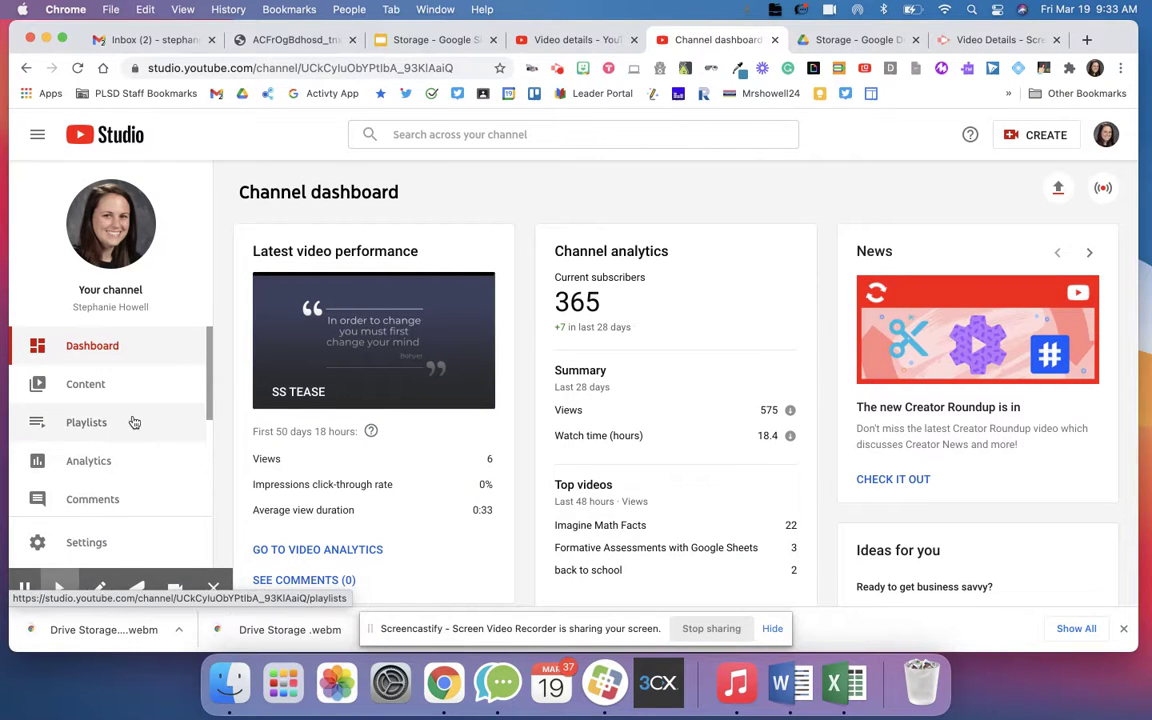
{"action": "left_click", "coordinate": [128, 387]}
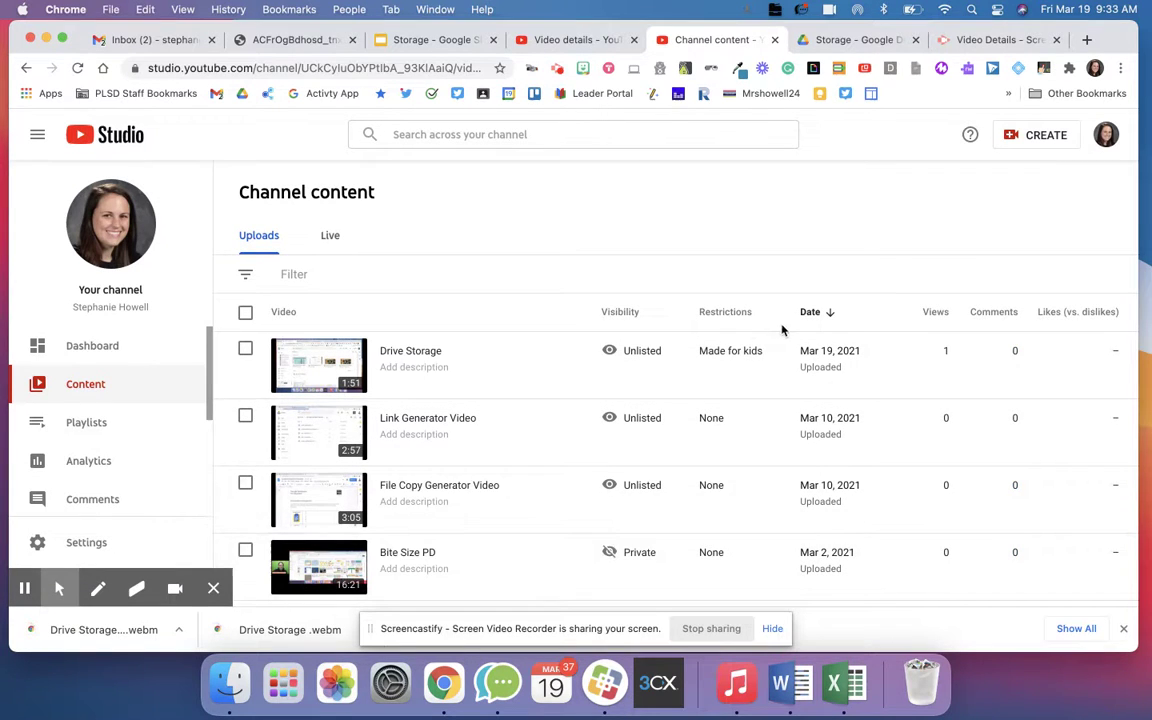
{"action": "left_click", "coordinate": [394, 366]}
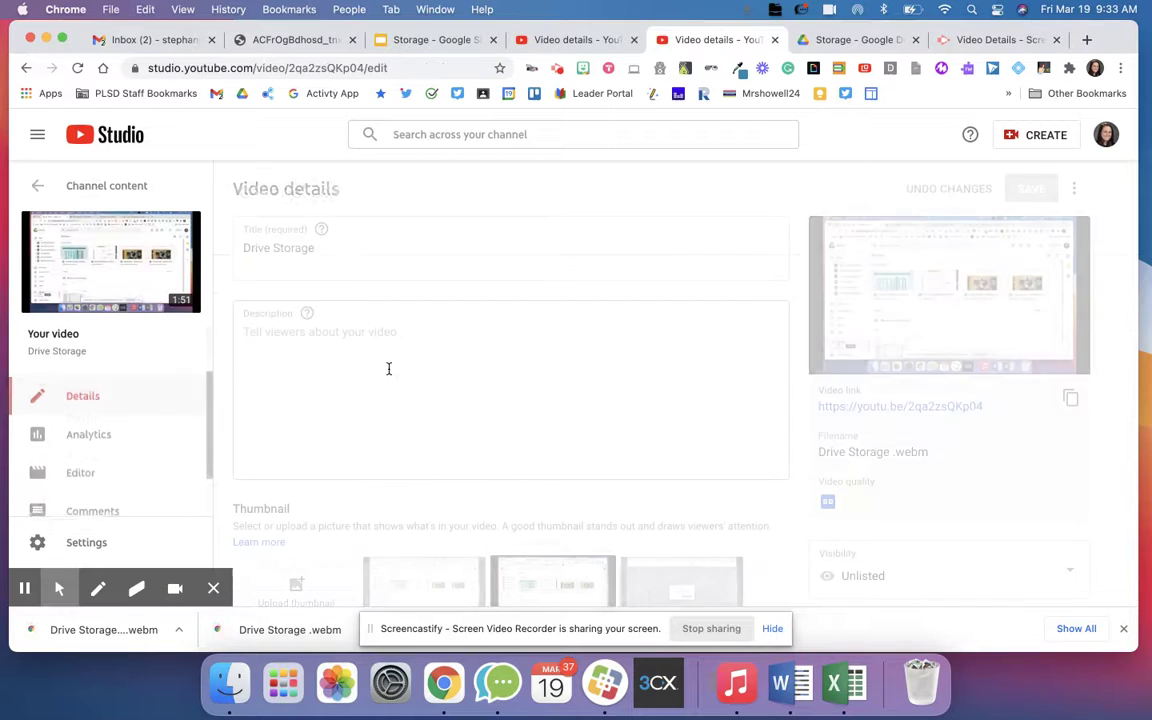
- Enter the timestamps "0:00" and "1:00 Intro" on separate lines of the video description and save the changes
{"action": "left_click", "coordinate": [389, 369]}
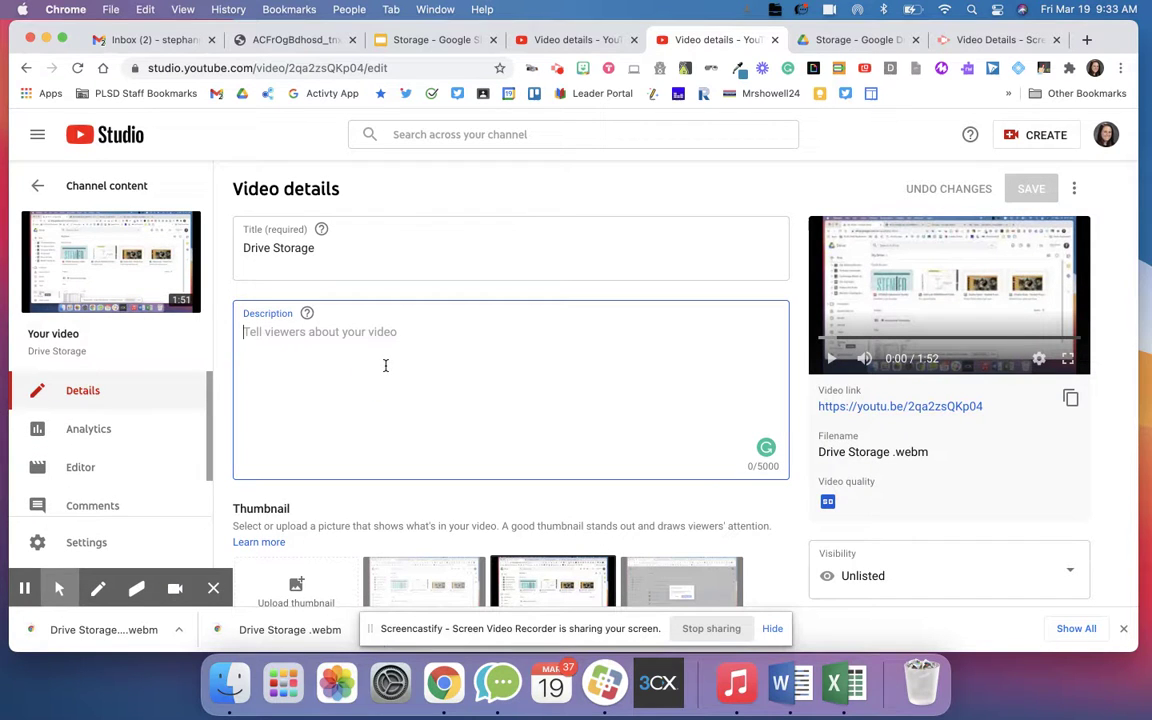
{"action": "type", "text": "00 Intro"}
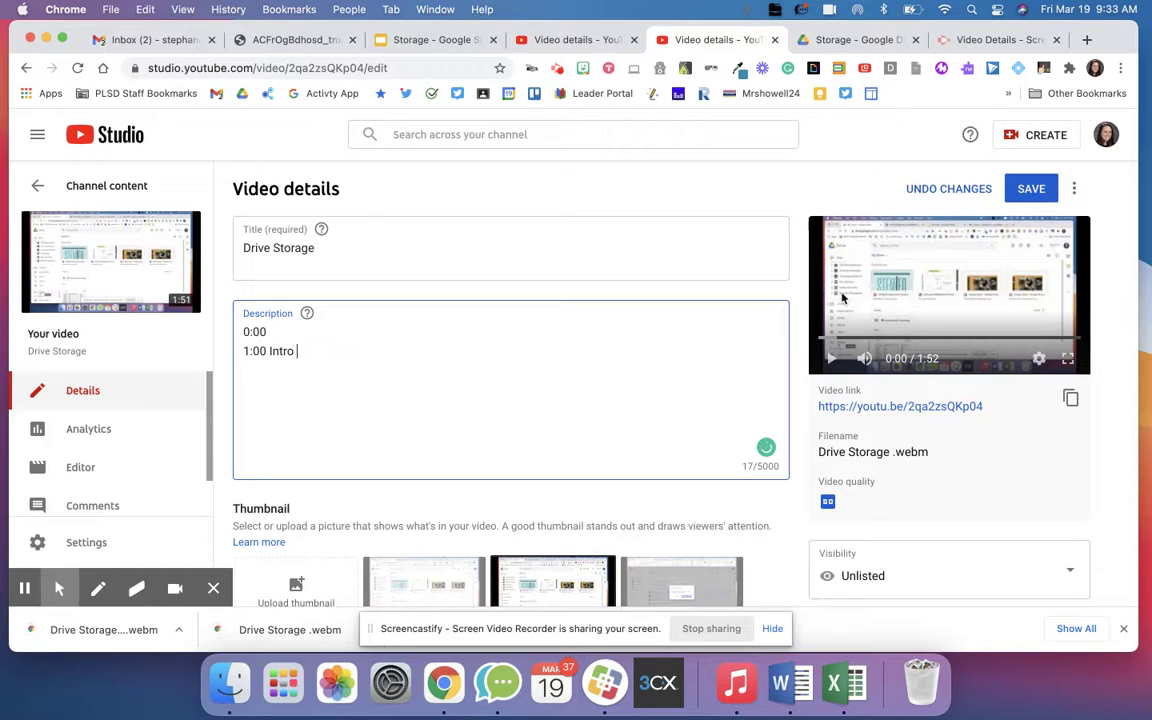
{"action": "left_click", "coordinate": [1031, 190]}
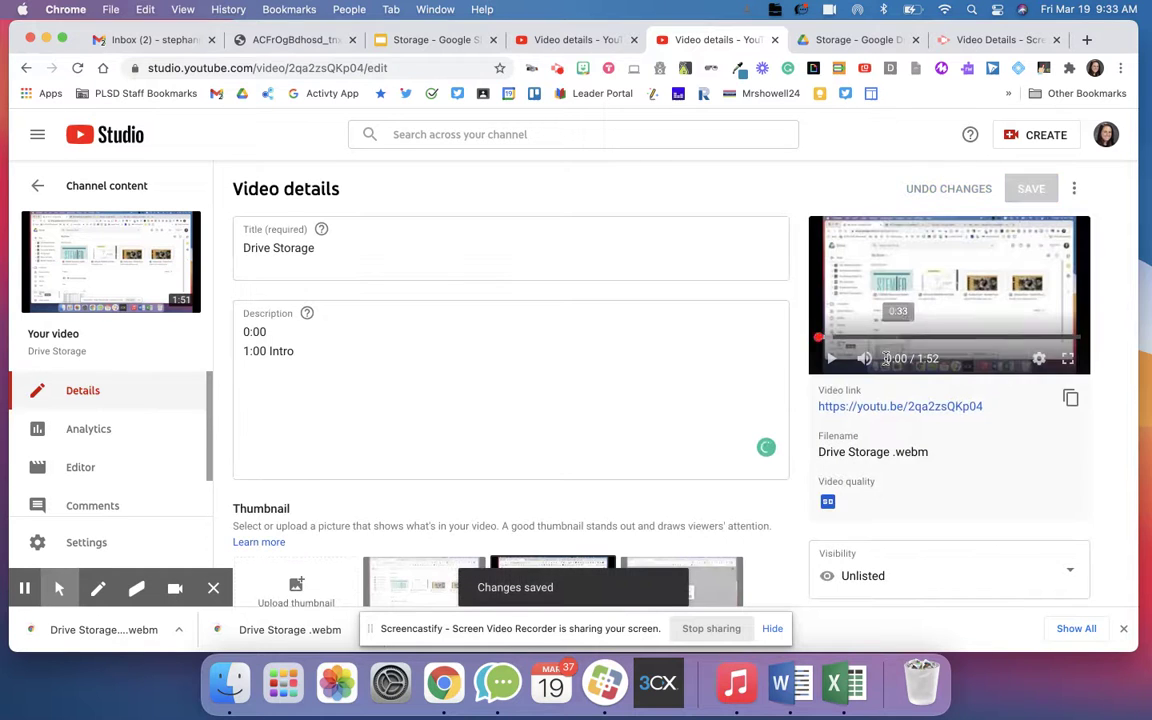
- Open the video's watch page through its link and test playback positions, jumping to the 1:00 Intro timestamp in the description
{"action": "left_click", "coordinate": [890, 410]}
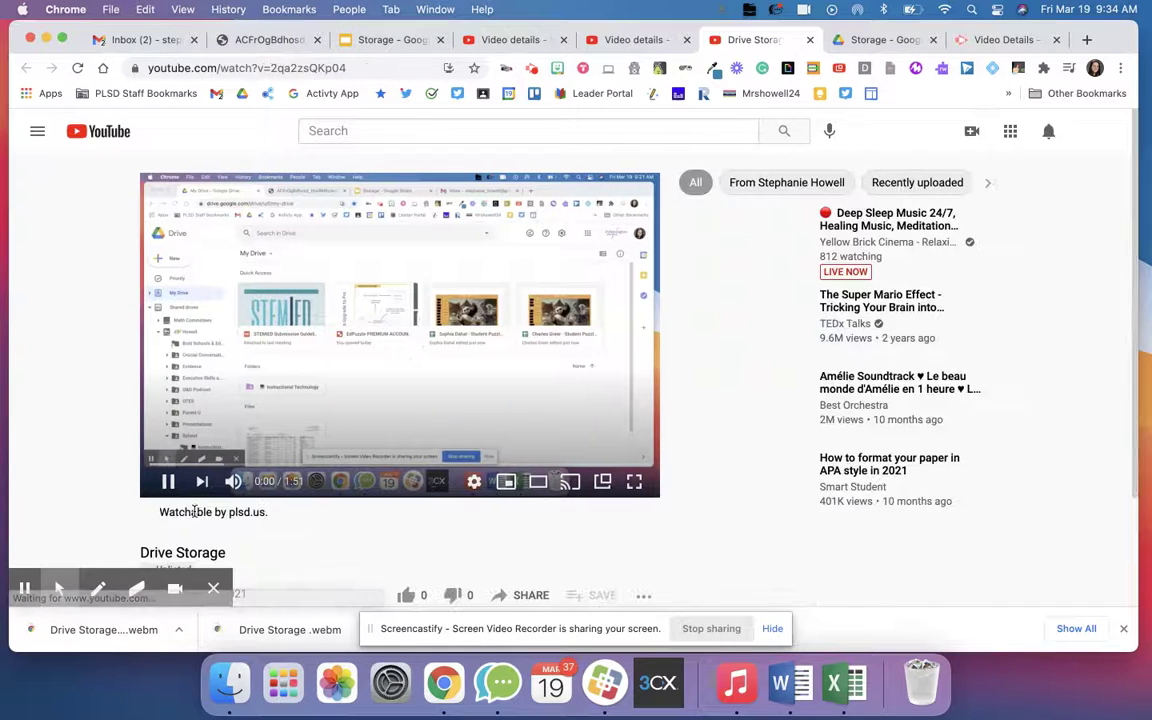
{"action": "scroll", "coordinate": [180, 488], "scroll_direction": "down", "scroll_amount": 3}
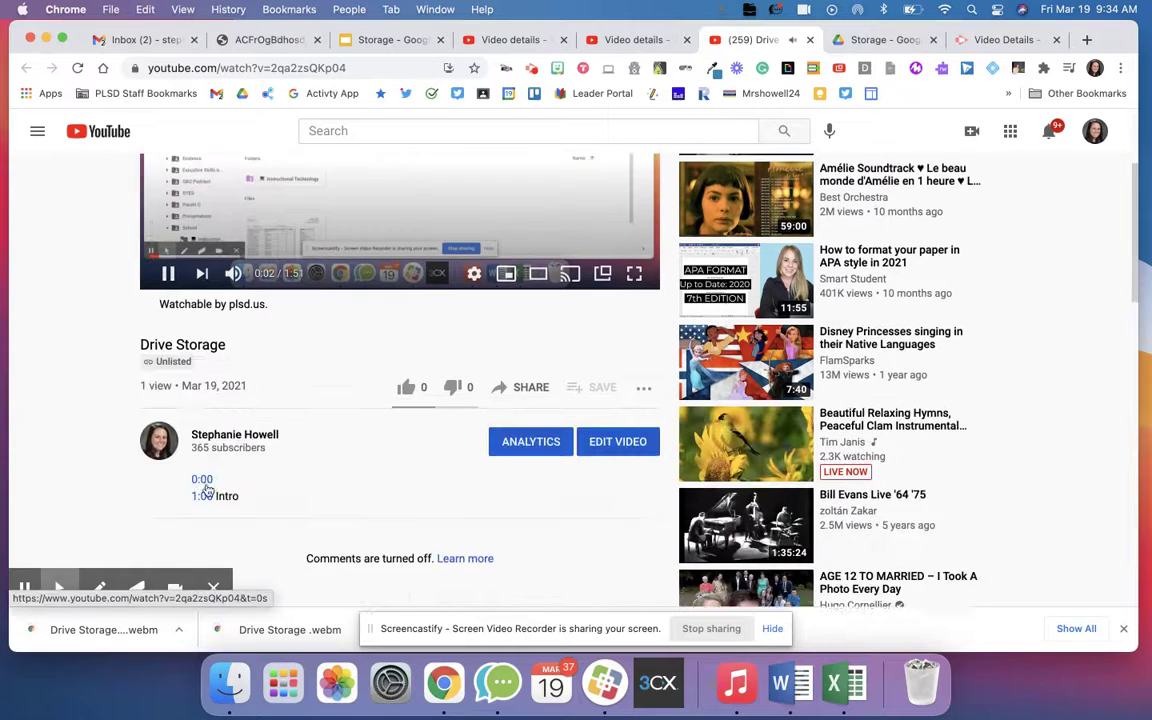
{"action": "scroll", "coordinate": [180, 405], "scroll_direction": "up", "scroll_amount": 3}
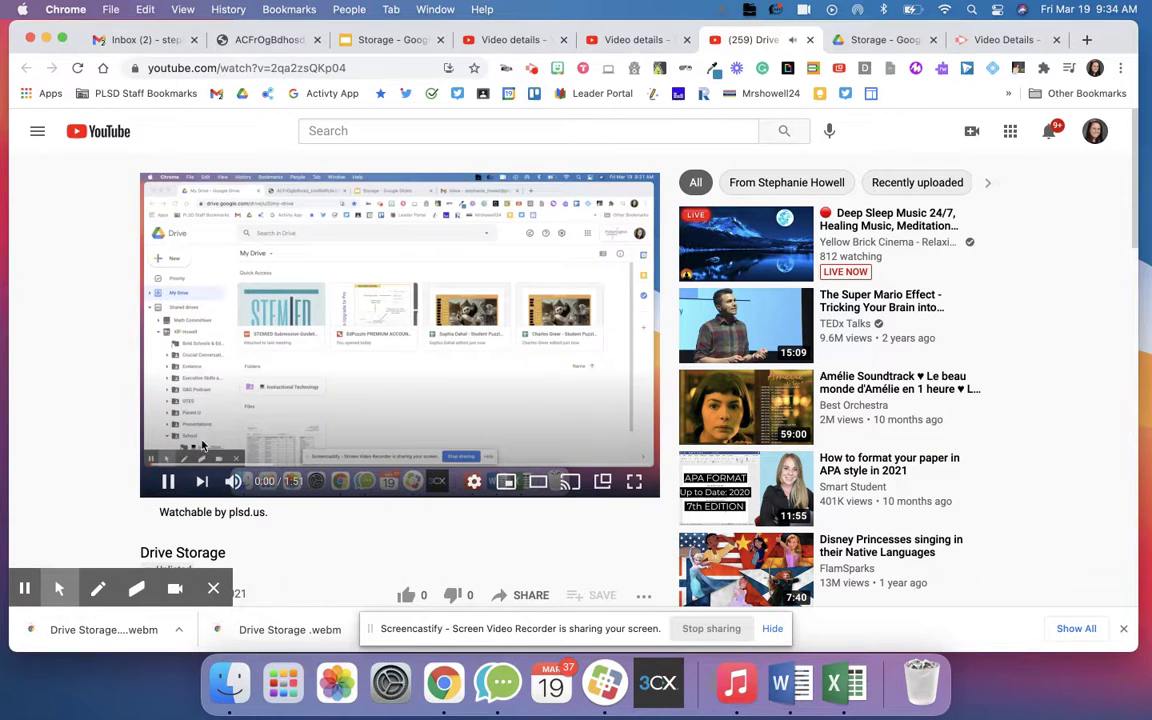
{"action": "left_click", "coordinate": [279, 464]}
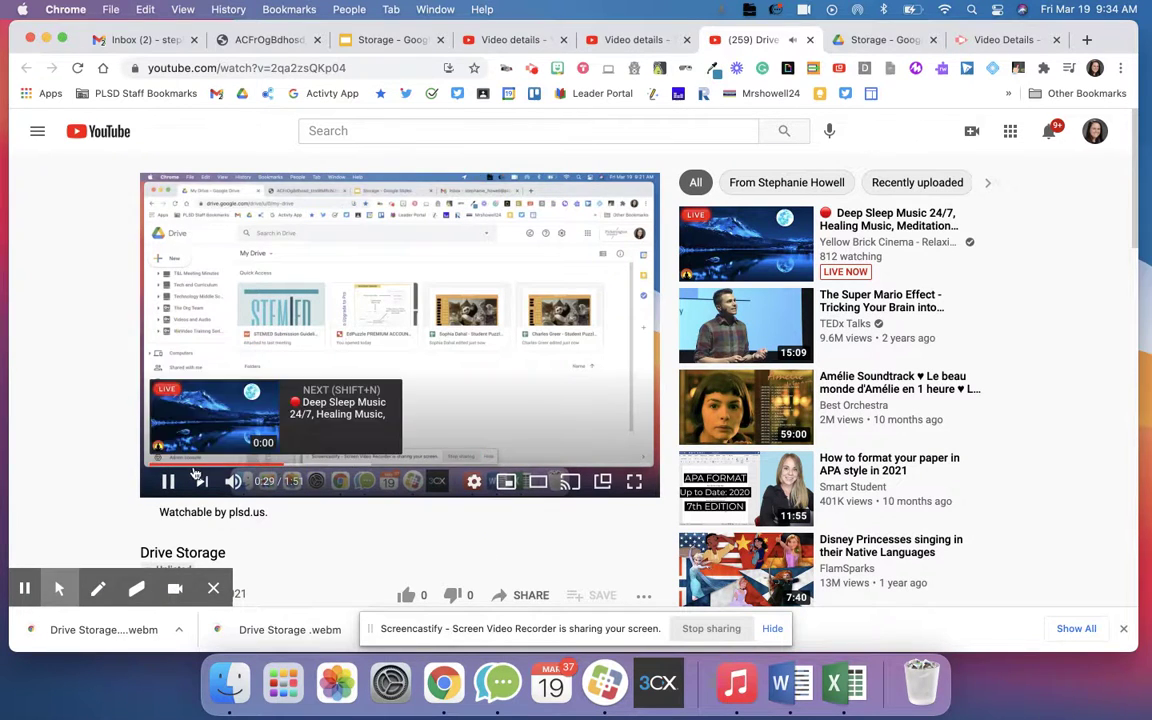
{"action": "scroll", "coordinate": [196, 474], "scroll_direction": "down", "scroll_amount": 4}
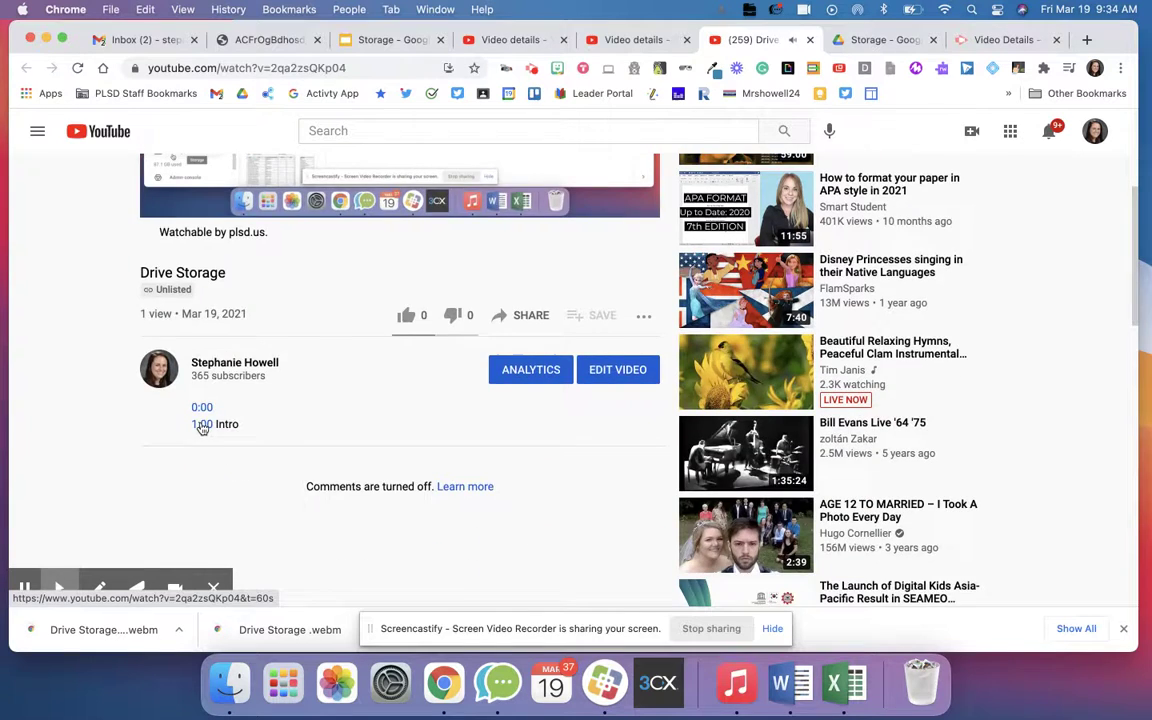
{"action": "left_click", "coordinate": [201, 428]}
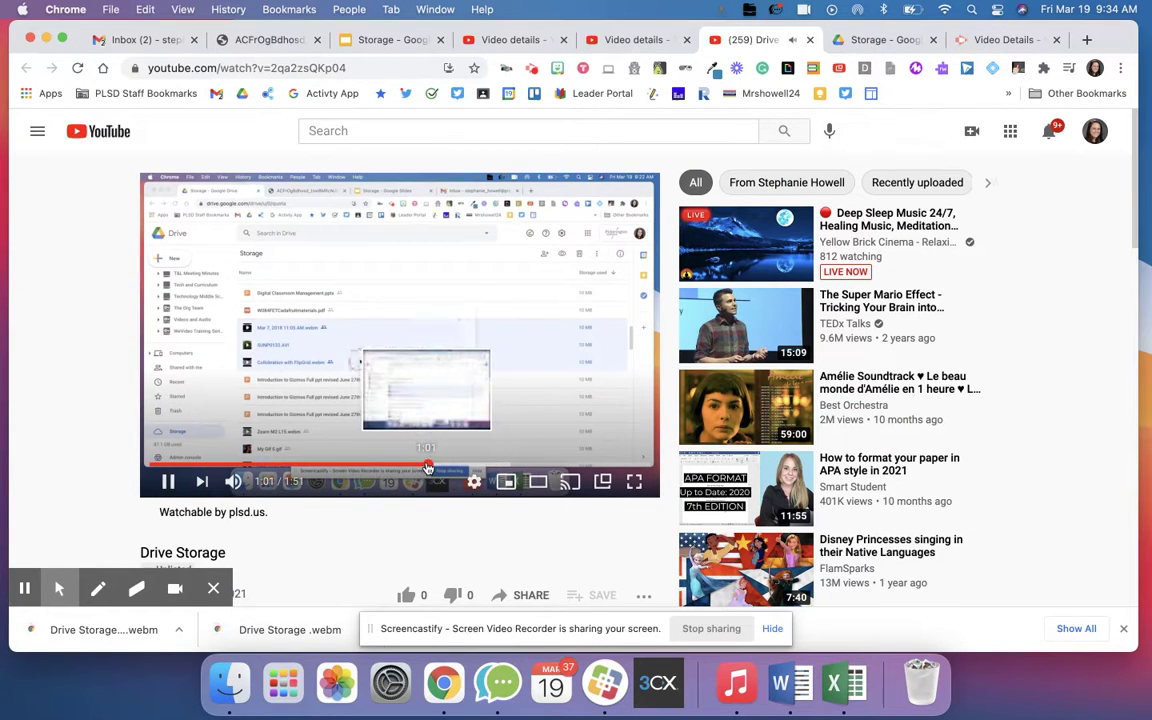
- Reload the Drive Storage watch page and test the 1:00 Intro and 0:00 timestamps in the description
{"action": "left_click", "coordinate": [348, 68]}
{"action": "key", "text": "Return"}
{"action": "scroll", "coordinate": [312, 302], "scroll_direction": "down", "scroll_amount": 4}
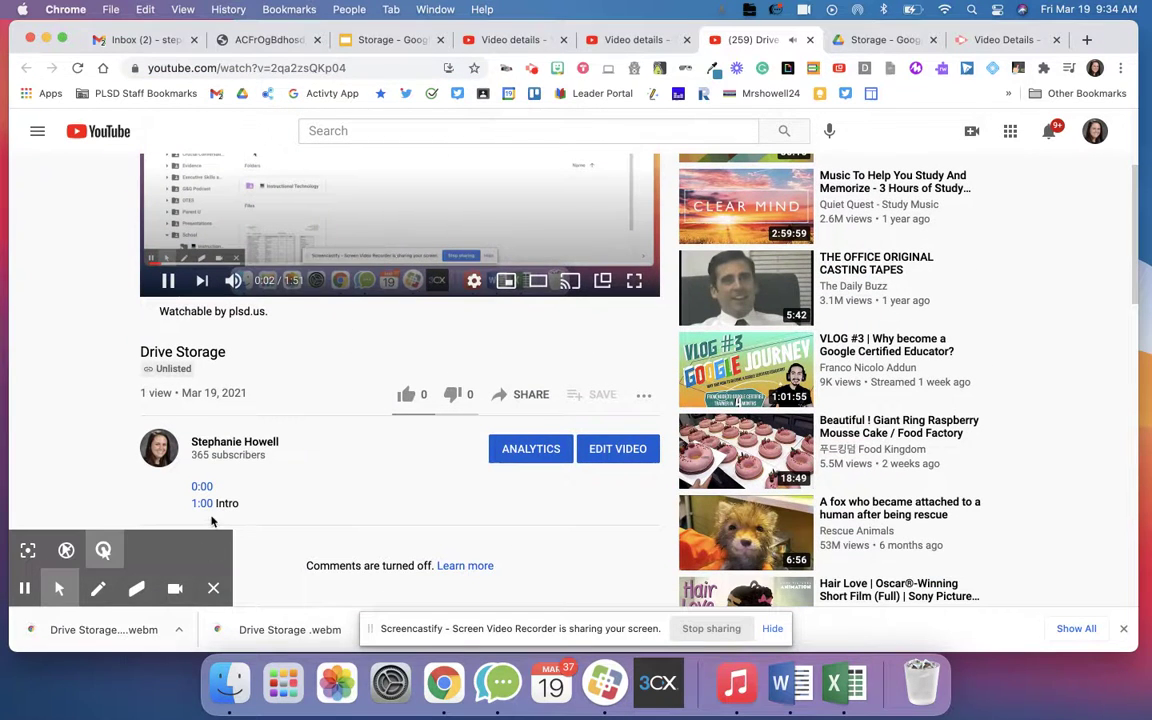
{"action": "left_click", "coordinate": [201, 503]}
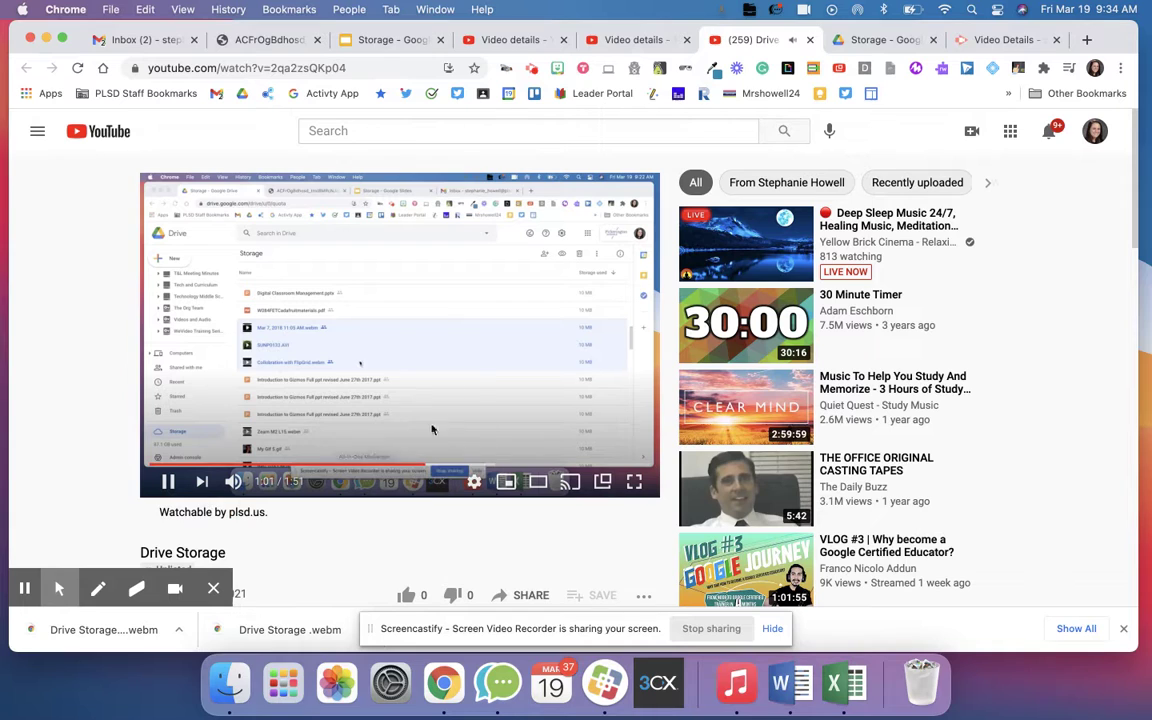
{"action": "scroll", "coordinate": [210, 443], "scroll_direction": "down", "scroll_amount": 7}
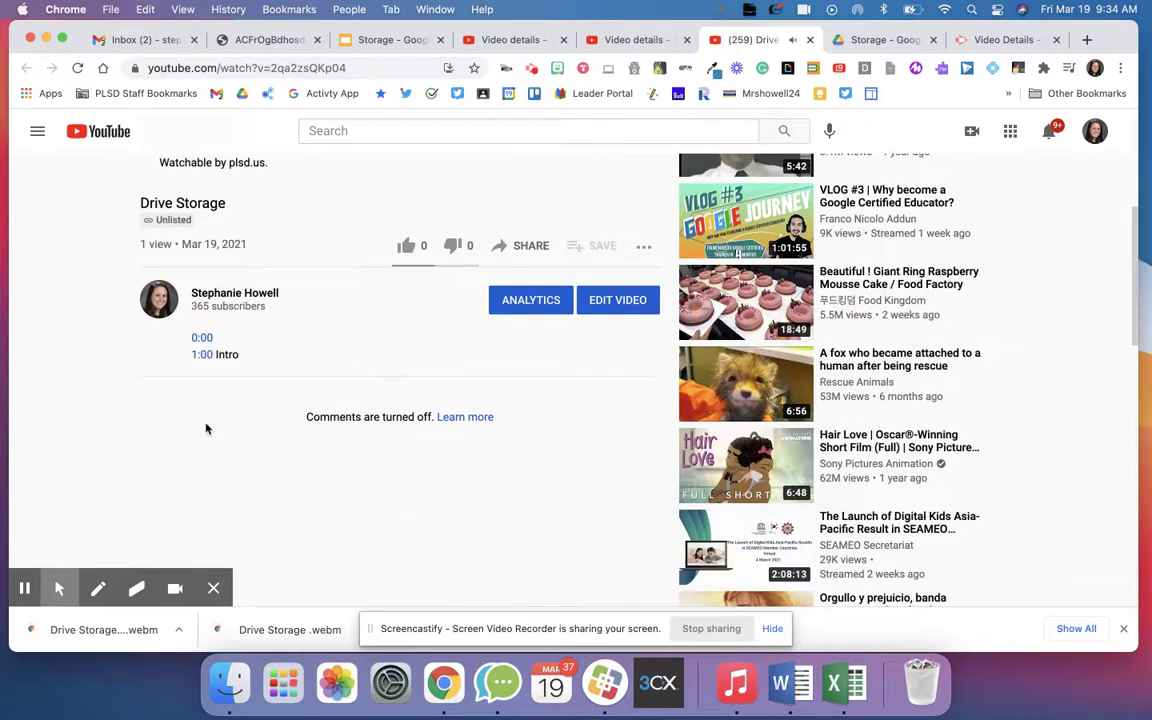
{"action": "left_click", "coordinate": [200, 337]}
{"action": "scroll", "coordinate": [400, 266], "scroll_direction": "down", "scroll_amount": 10}
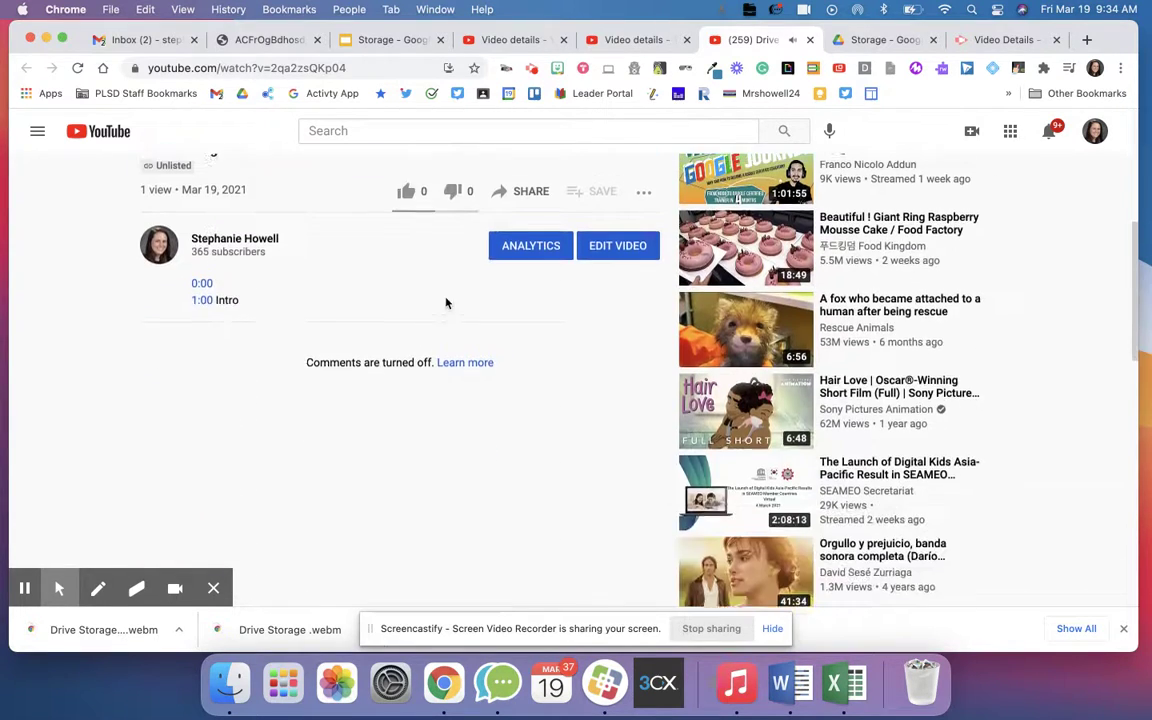
- Check the video's additional actions and the player's playback speed options without changing any of them
{"action": "scroll", "coordinate": [720, 422], "scroll_direction": "up", "scroll_amount": 7}
{"action": "left_click", "coordinate": [645, 523]}
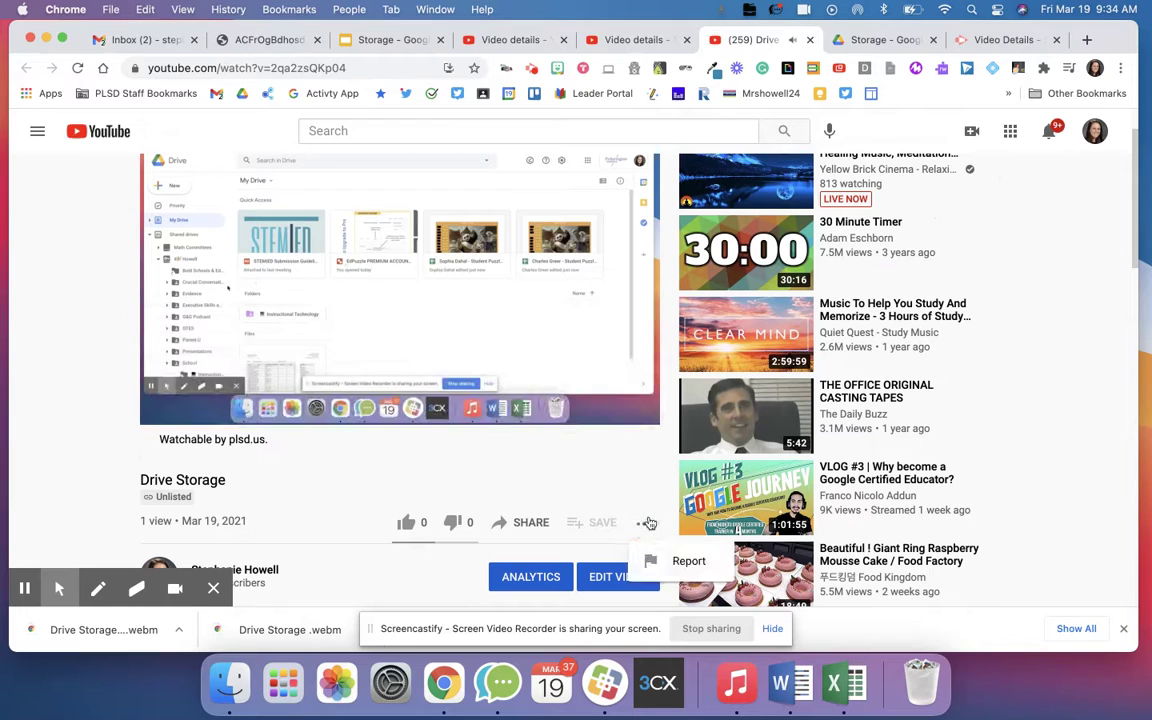
{"action": "left_click", "coordinate": [617, 475]}
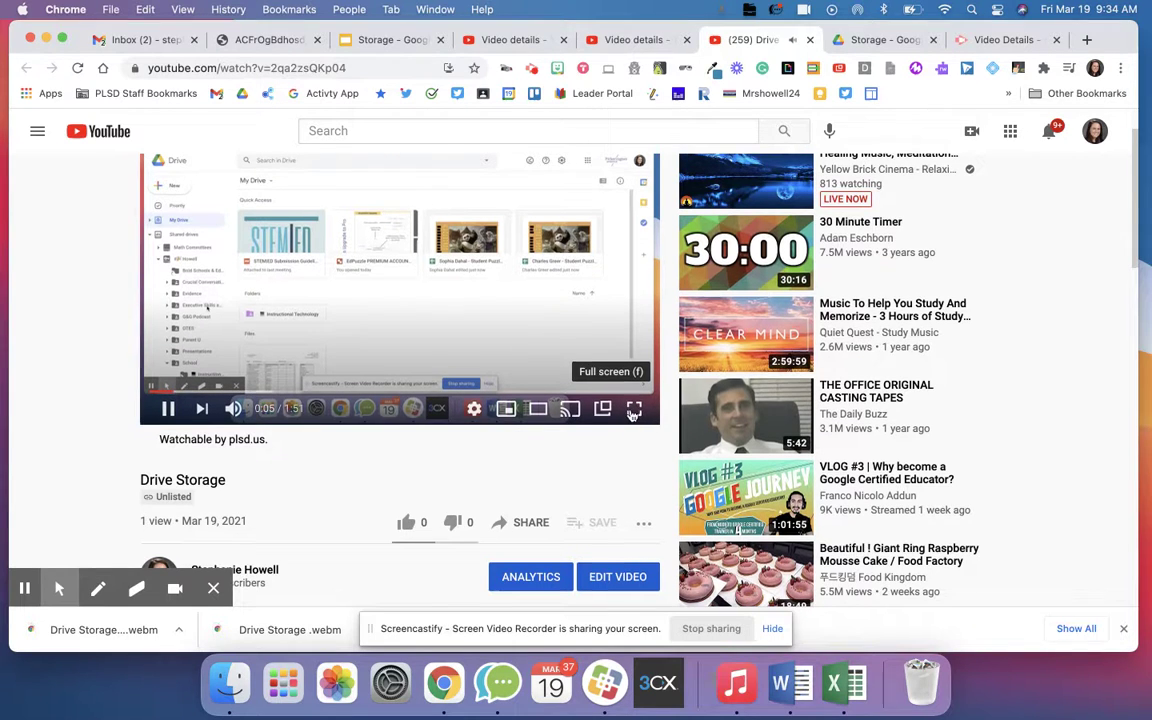
{"action": "scroll", "coordinate": [633, 416], "scroll_direction": "up", "scroll_amount": 1}
{"action": "left_click", "coordinate": [474, 422]}
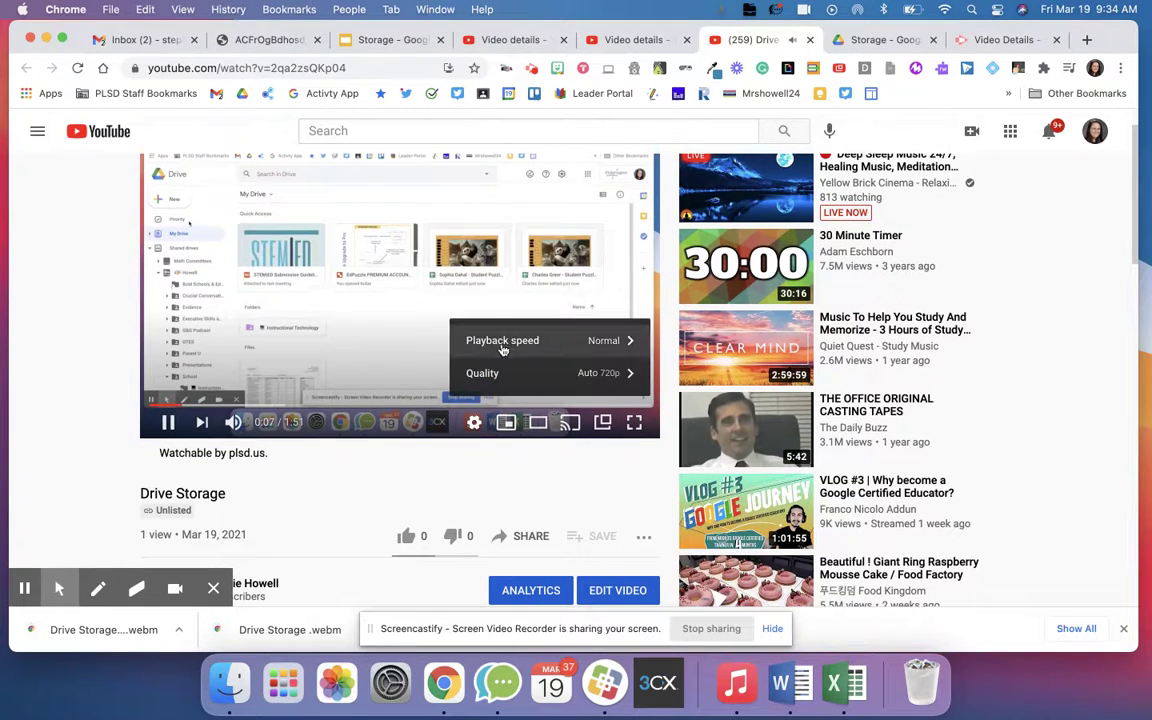
{"action": "left_click", "coordinate": [502, 346]}
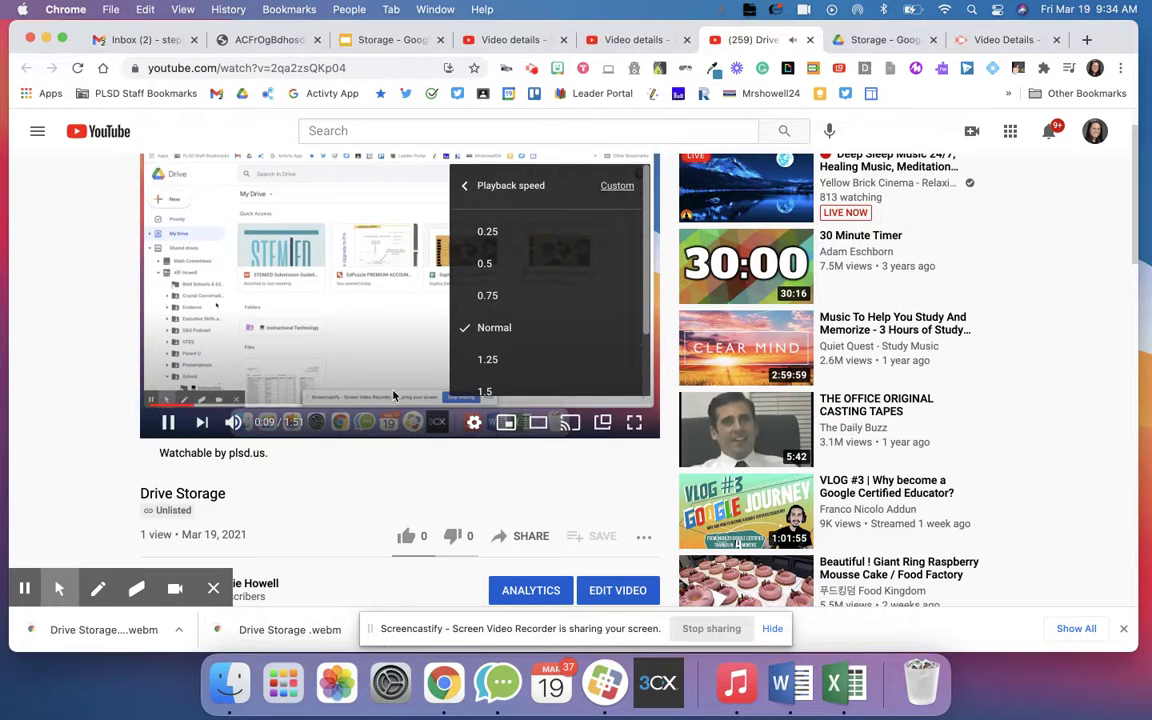
{"action": "left_click", "coordinate": [500, 399]}
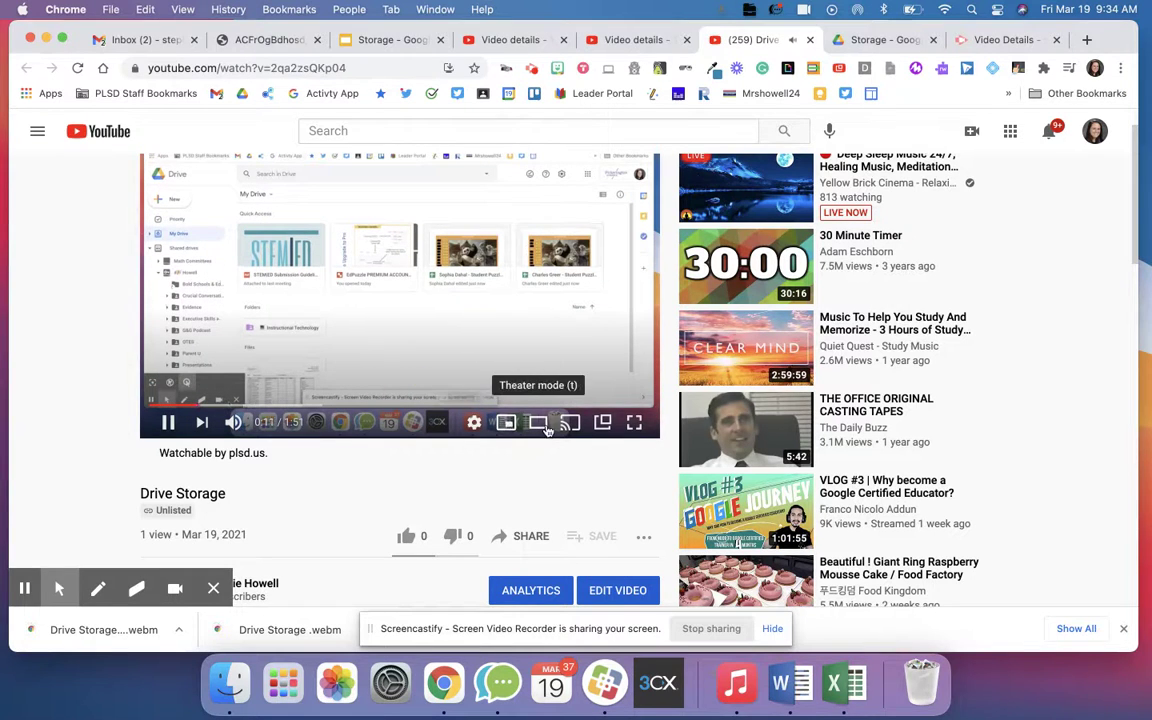
{"action": "left_click", "coordinate": [644, 536]}
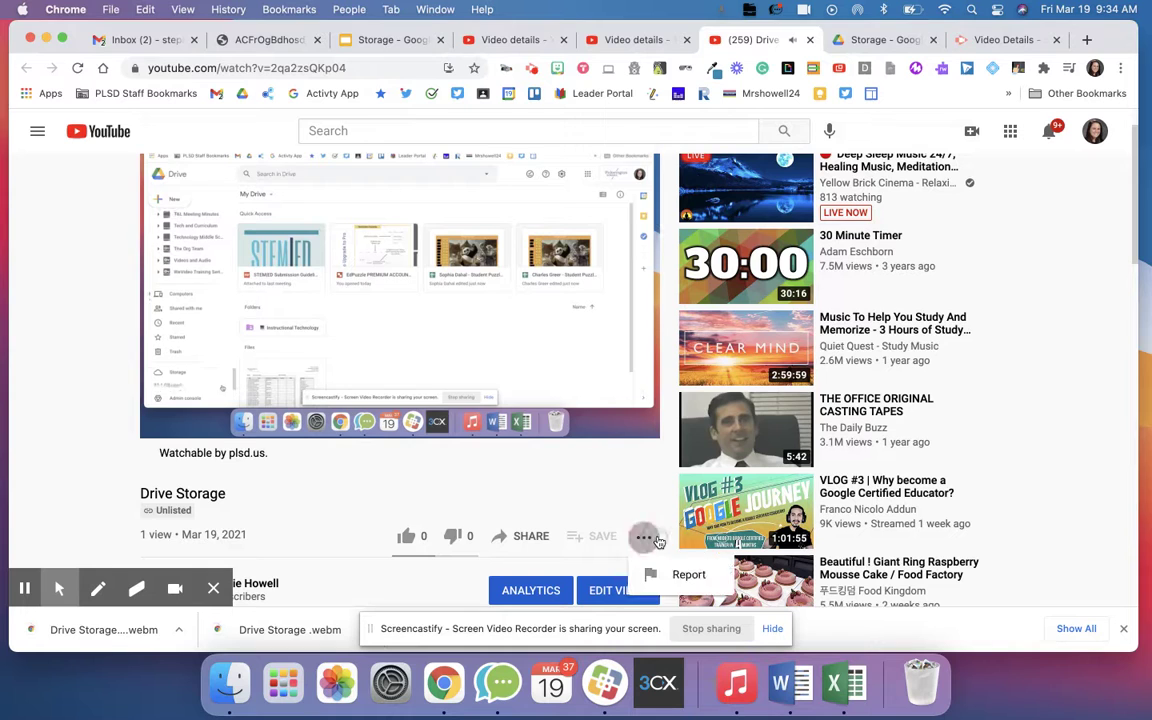
{"action": "left_click", "coordinate": [548, 490]}
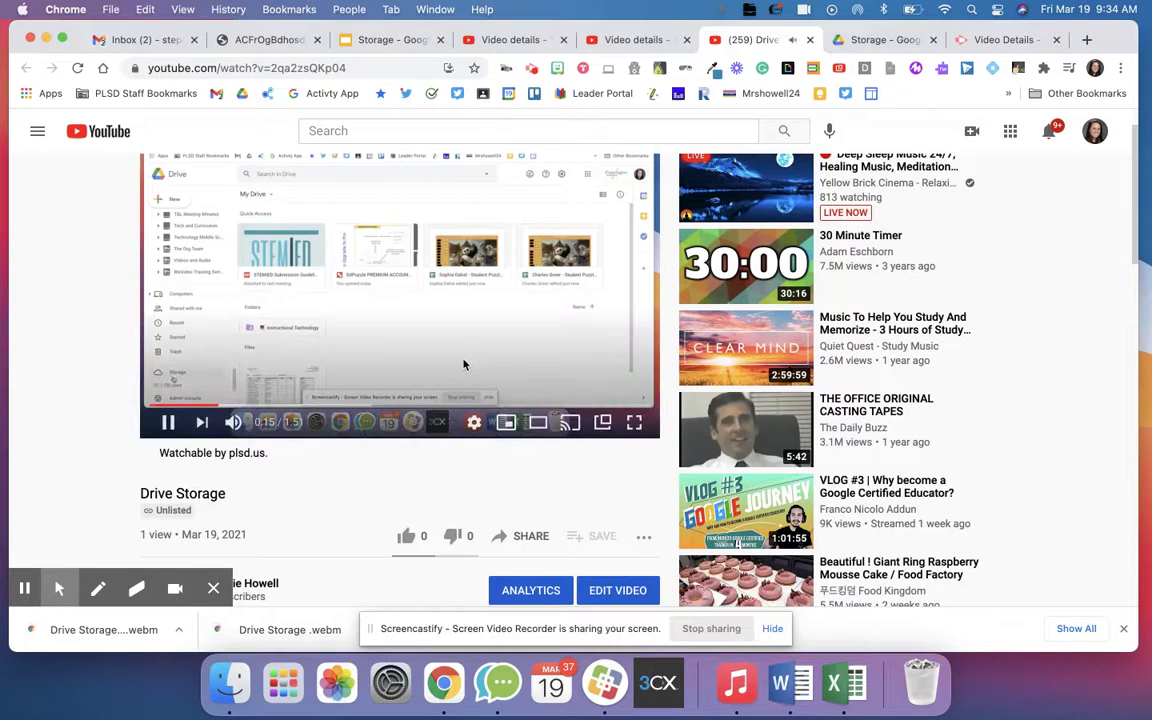
{"action": "scroll", "coordinate": [416, 321], "scroll_direction": "up", "scroll_amount": 1}
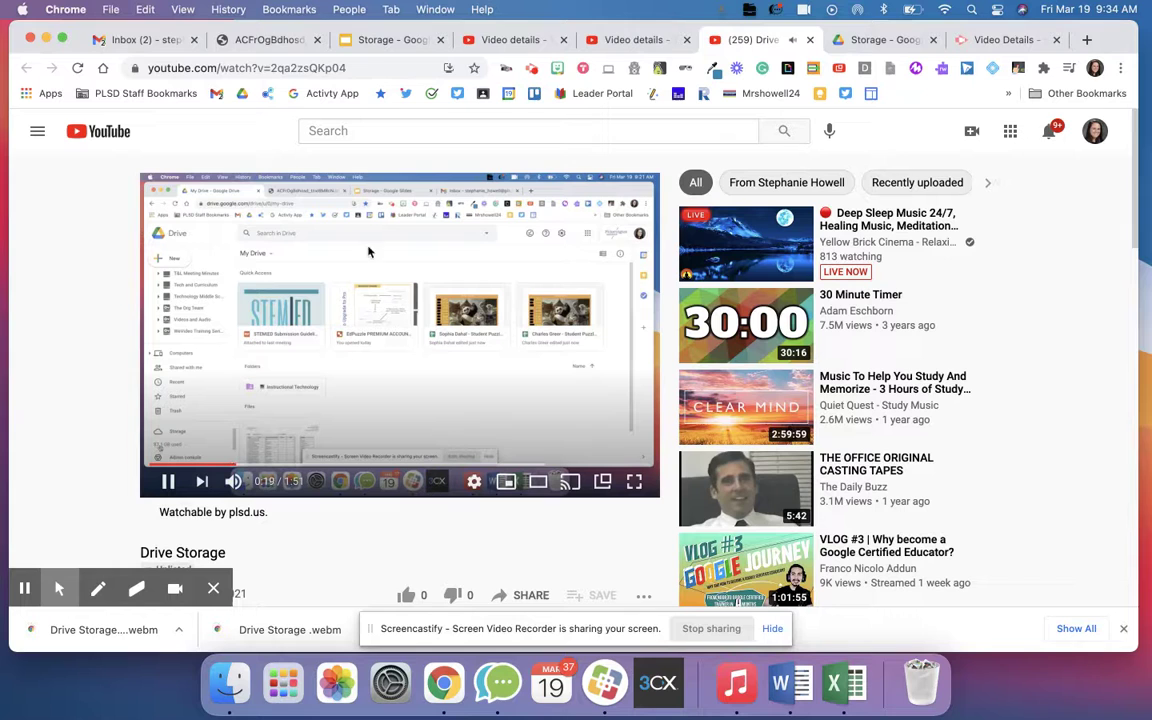
- Pause the video and jump playback to the 1:00 Intro timestamp in the description
{"action": "scroll", "coordinate": [389, 376], "scroll_direction": "down", "scroll_amount": 2}
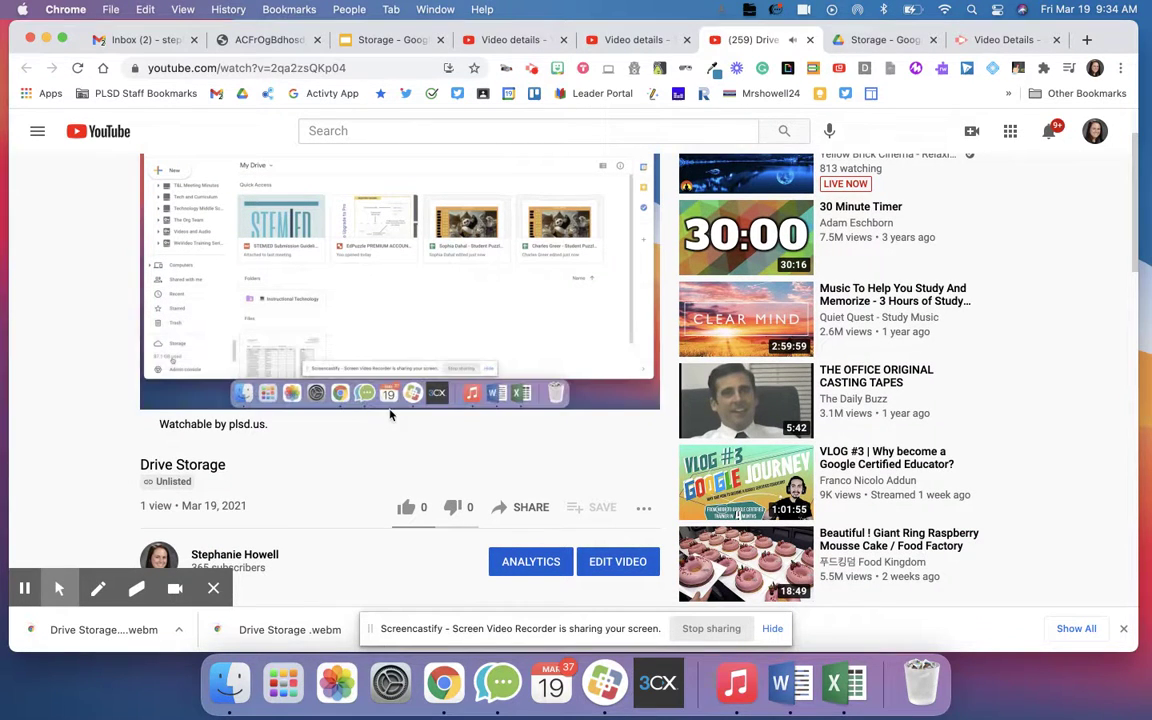
{"action": "scroll", "coordinate": [385, 395], "scroll_direction": "up", "scroll_amount": 1}
{"action": "left_click", "coordinate": [370, 333]}
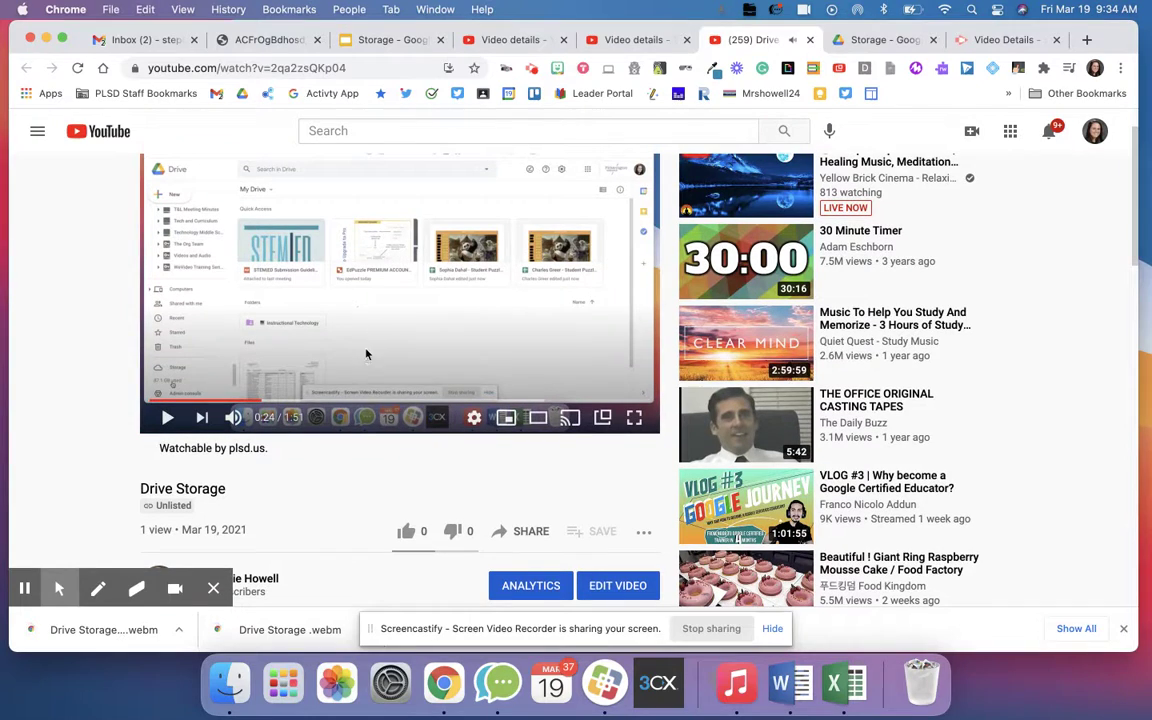
{"action": "scroll", "coordinate": [381, 459], "scroll_direction": "down", "scroll_amount": 6}
{"action": "scroll", "coordinate": [381, 459], "scroll_direction": "up", "scroll_amount": 6}
{"action": "scroll", "coordinate": [382, 460], "scroll_direction": "down", "scroll_amount": 3}
{"action": "scroll", "coordinate": [382, 460], "scroll_direction": "up", "scroll_amount": 5}
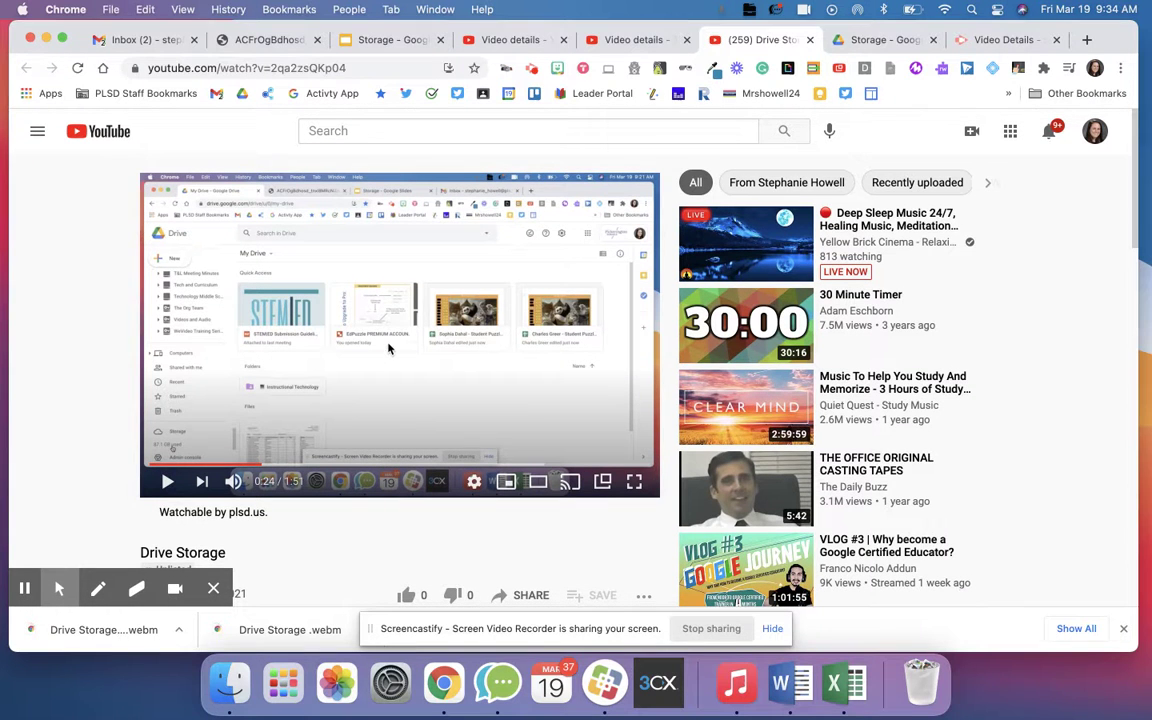
{"action": "scroll", "coordinate": [230, 427], "scroll_direction": "down", "scroll_amount": 3}
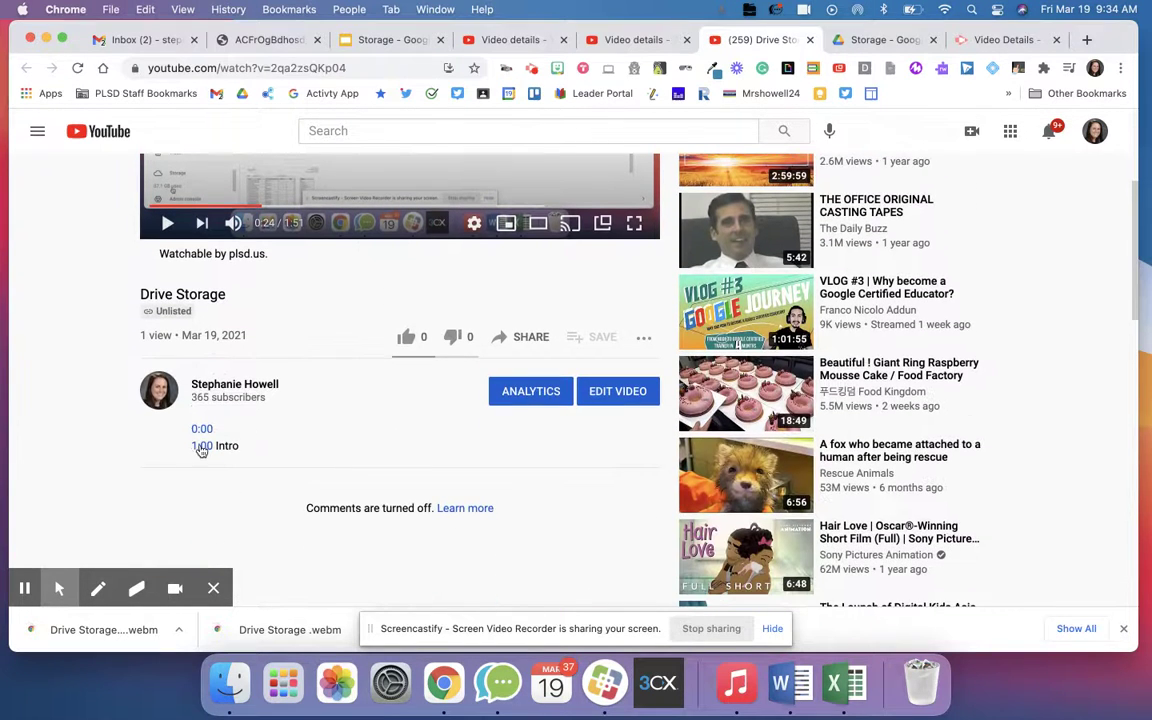
{"action": "left_click", "coordinate": [200, 447]}
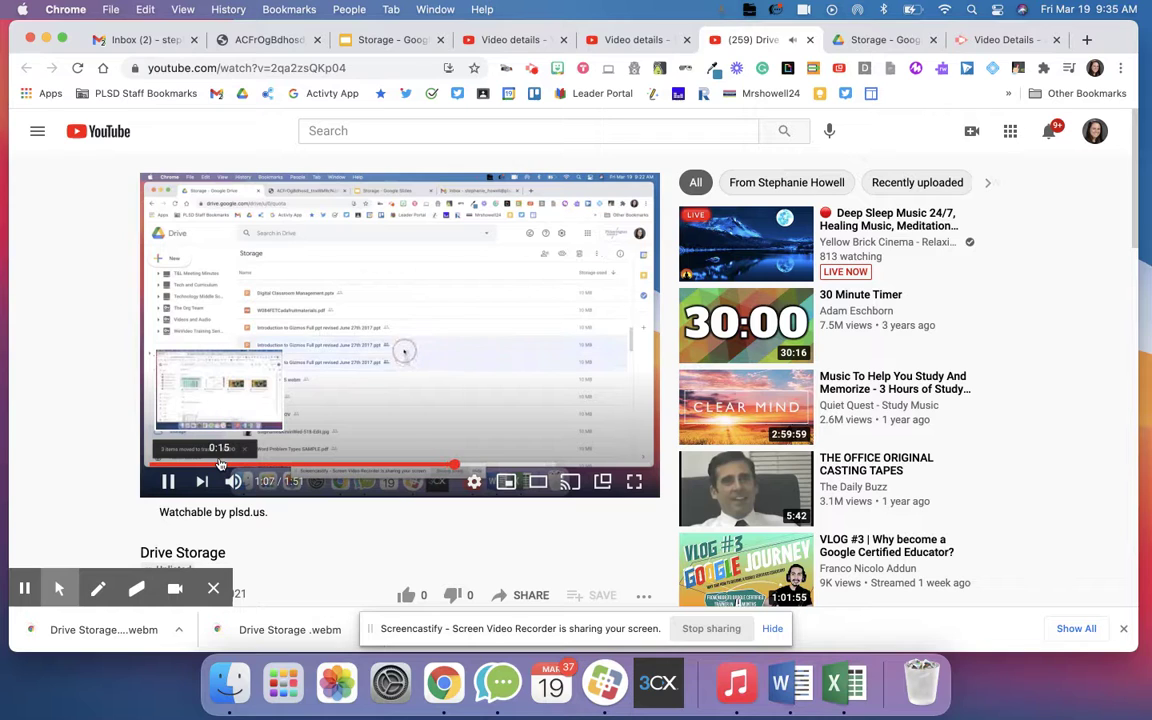
{"action": "scroll", "coordinate": [228, 420], "scroll_direction": "down", "scroll_amount": 4}
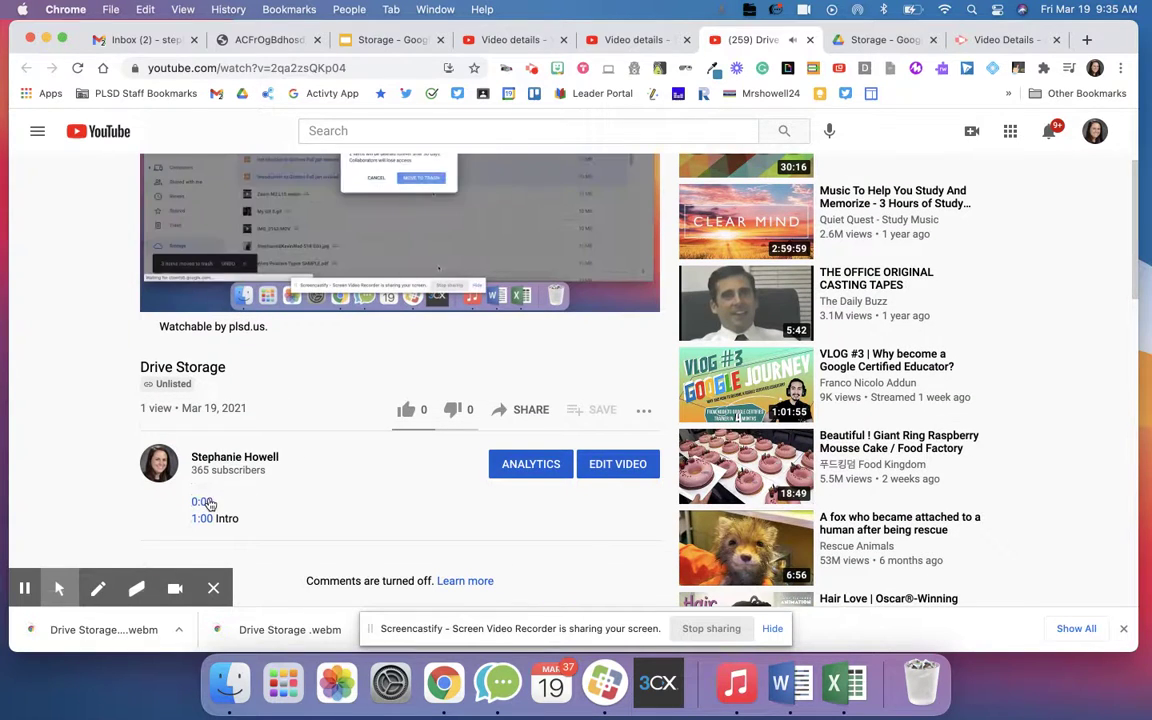
{"action": "scroll", "coordinate": [228, 402], "scroll_direction": "up", "scroll_amount": 4}
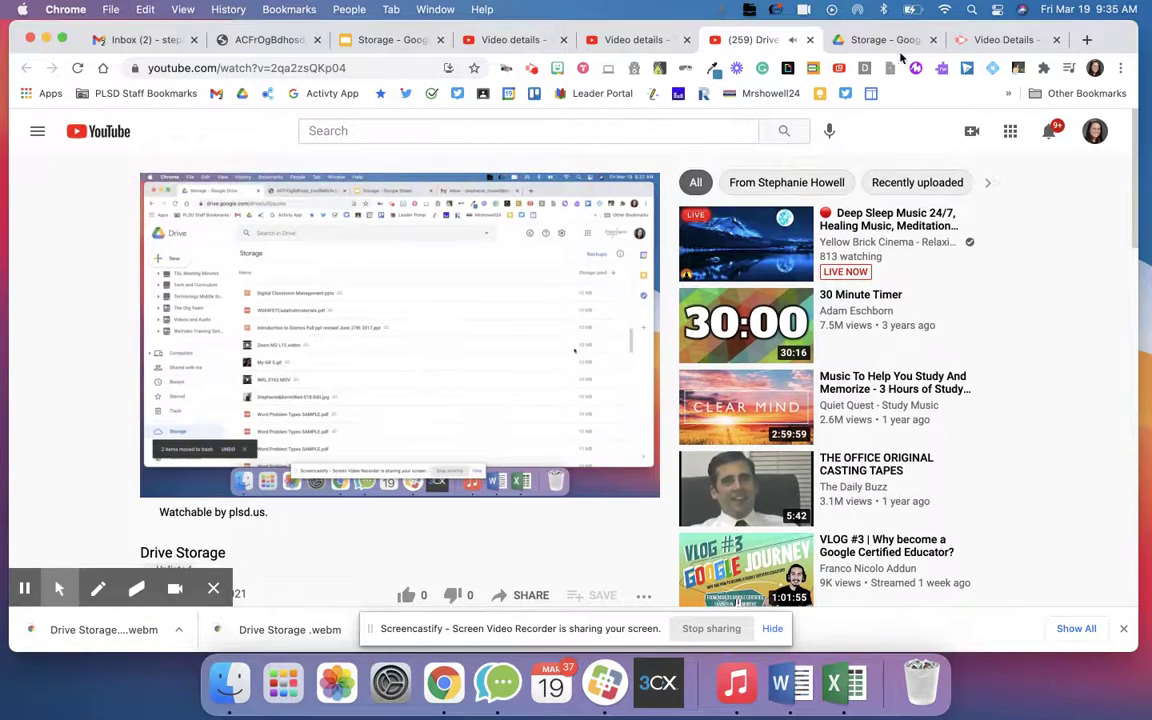
- Close the video's watch page, the extra YouTube Studio video details page and the Screencastify recording page
{"action": "left_click", "coordinate": [810, 41]}
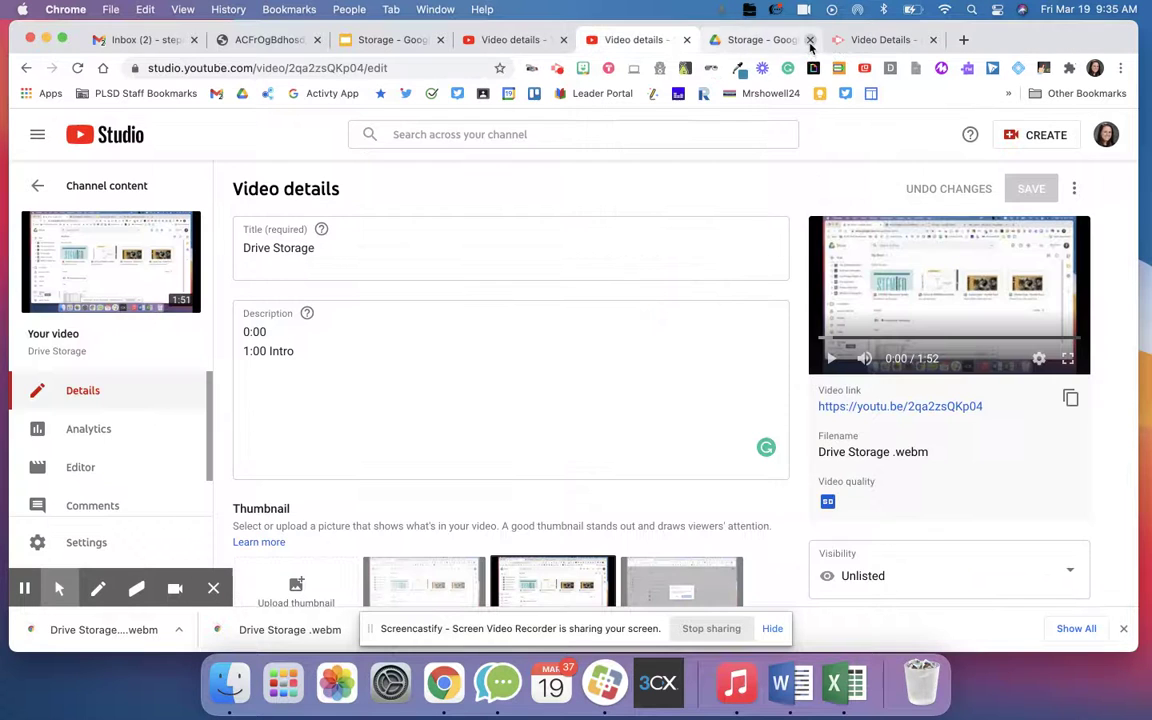
{"action": "left_click", "coordinate": [687, 40]}
{"action": "left_click", "coordinate": [594, 46]}
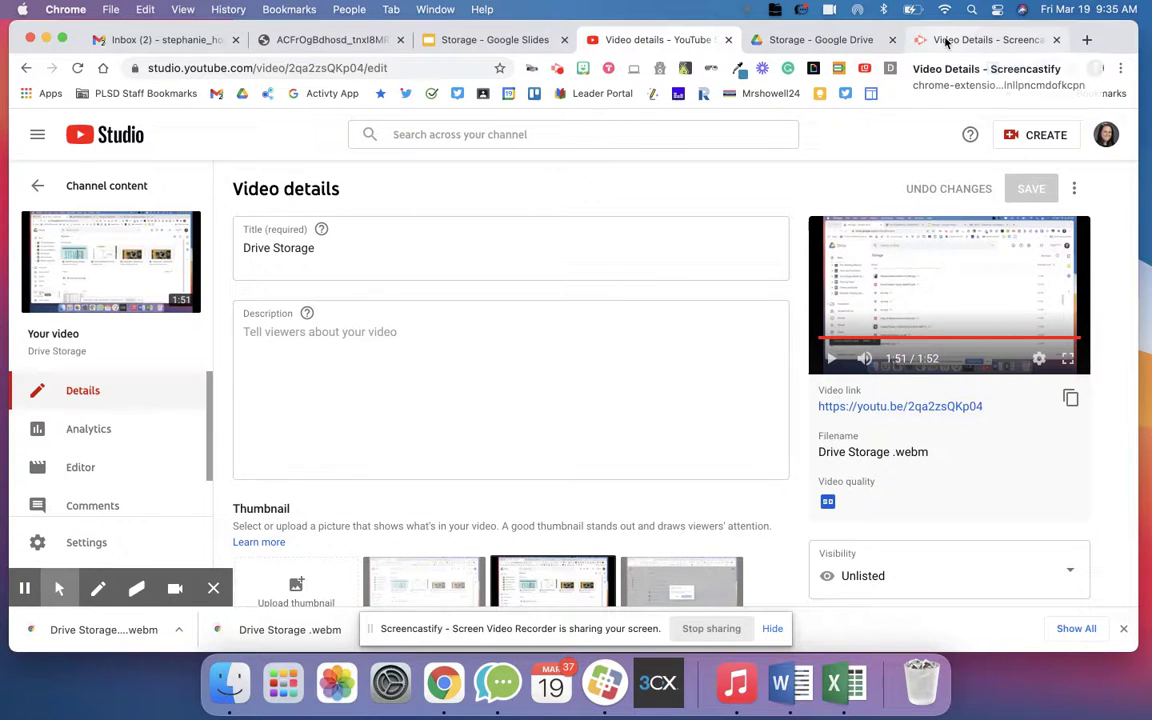
{"action": "left_click", "coordinate": [946, 41]}
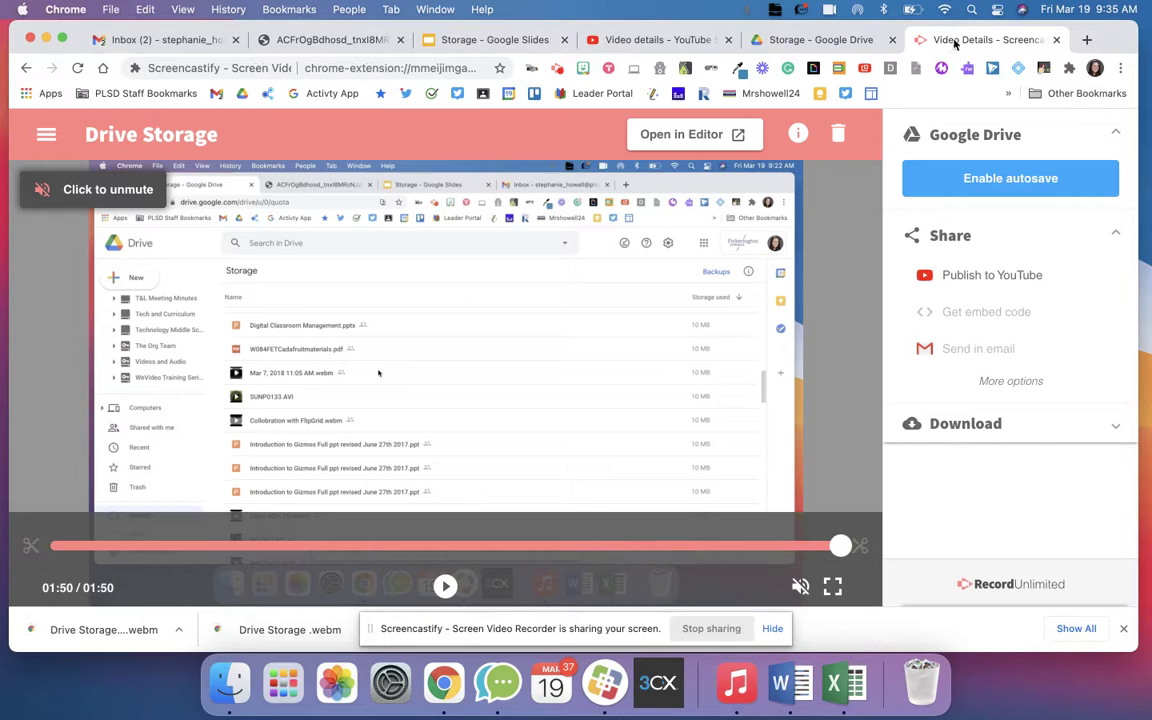
{"action": "left_click", "coordinate": [1056, 40]}
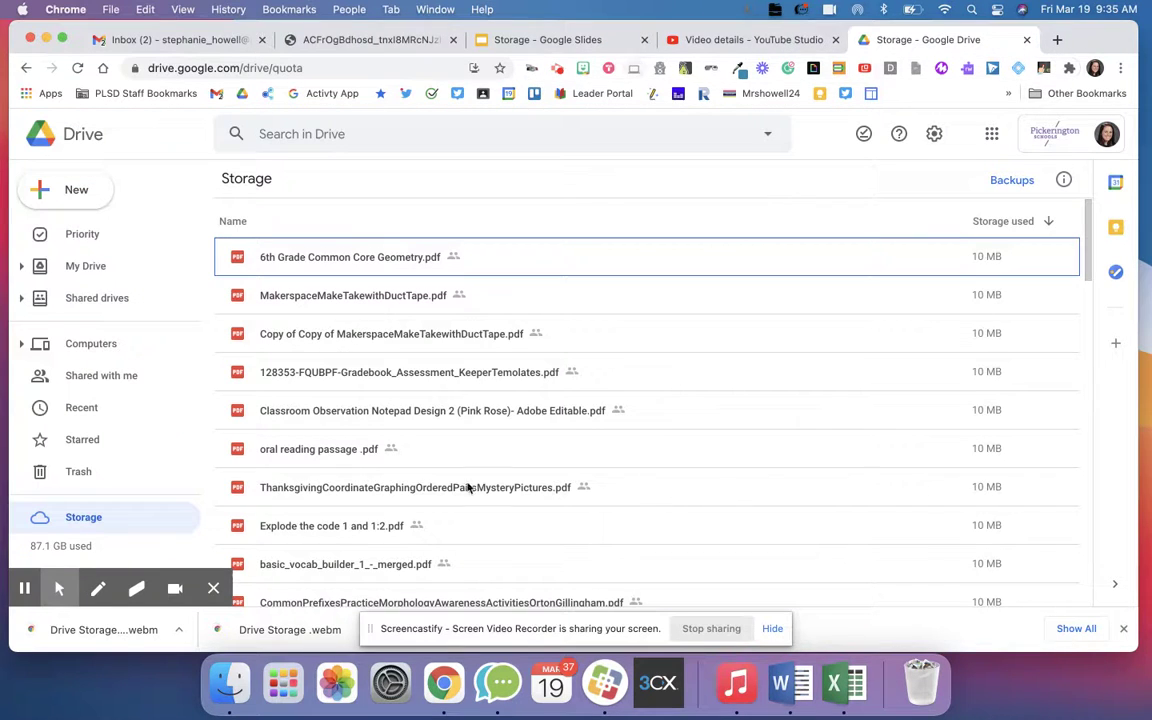